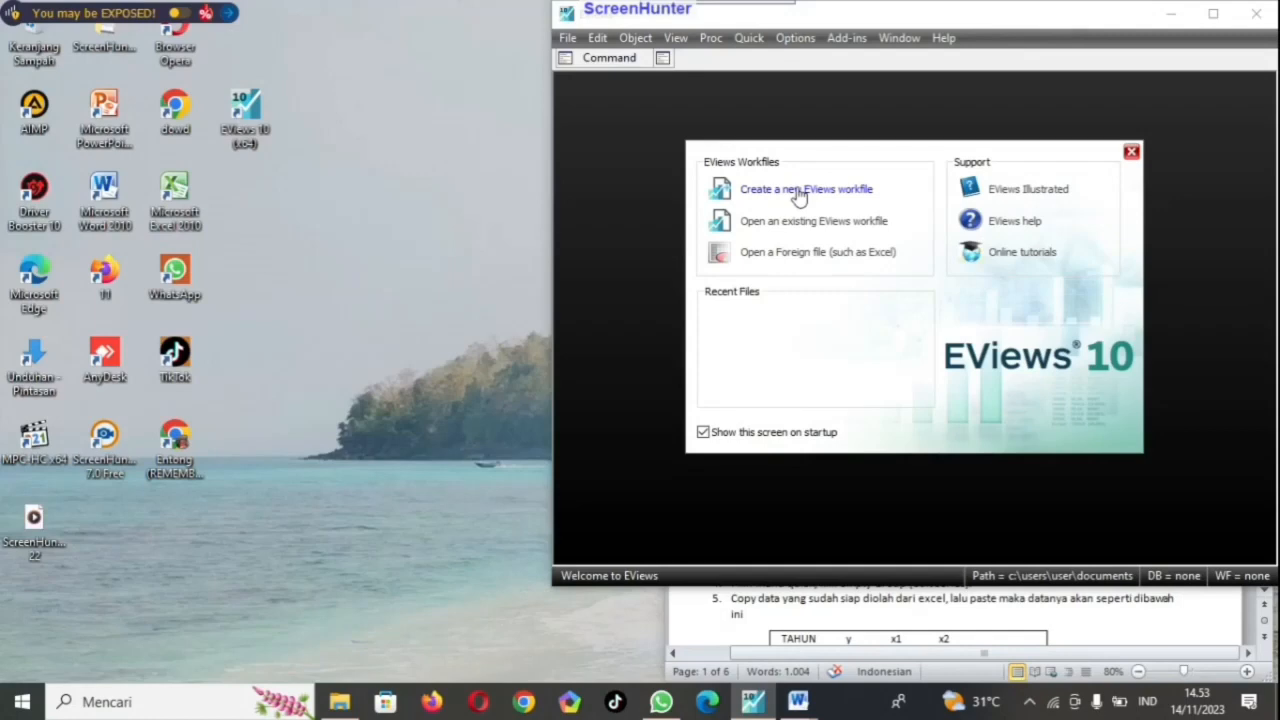
Step: Create a new workfile with dated regular frequency, annual data, start date 2007 and end date 2020
{"action": "left_click", "coordinate": [800, 192]}
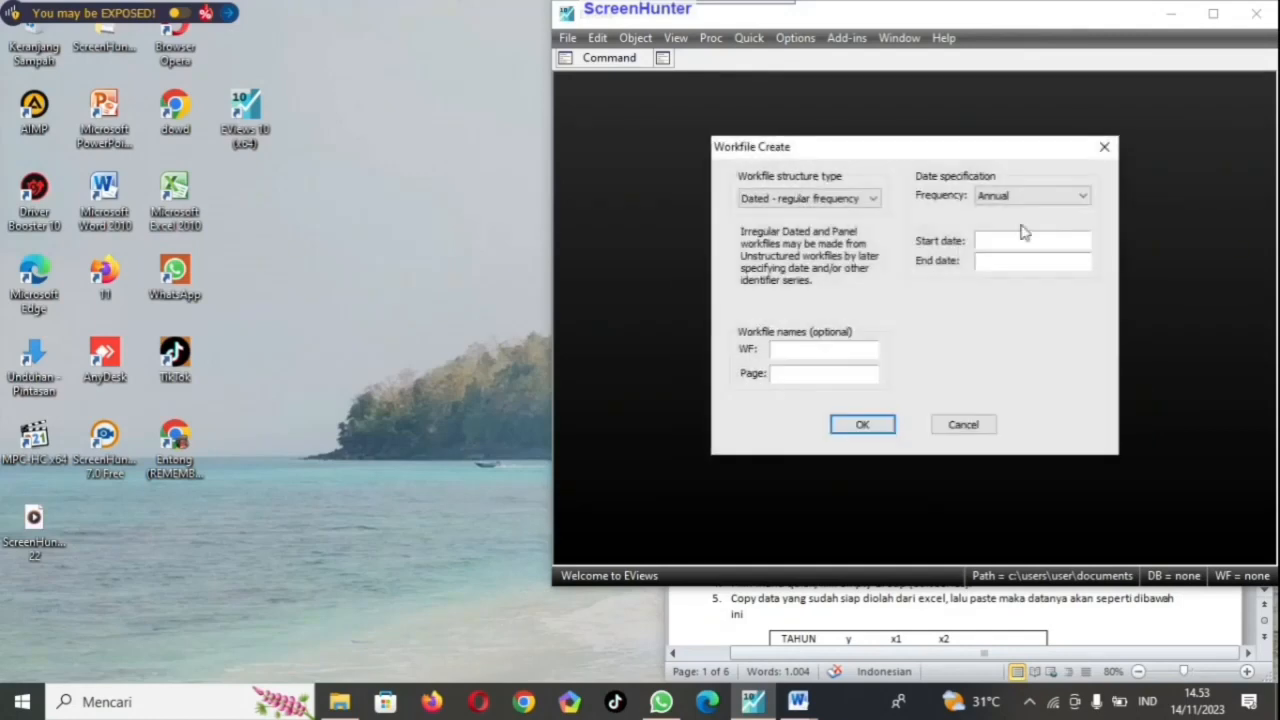
{"action": "left_click", "coordinate": [867, 202]}
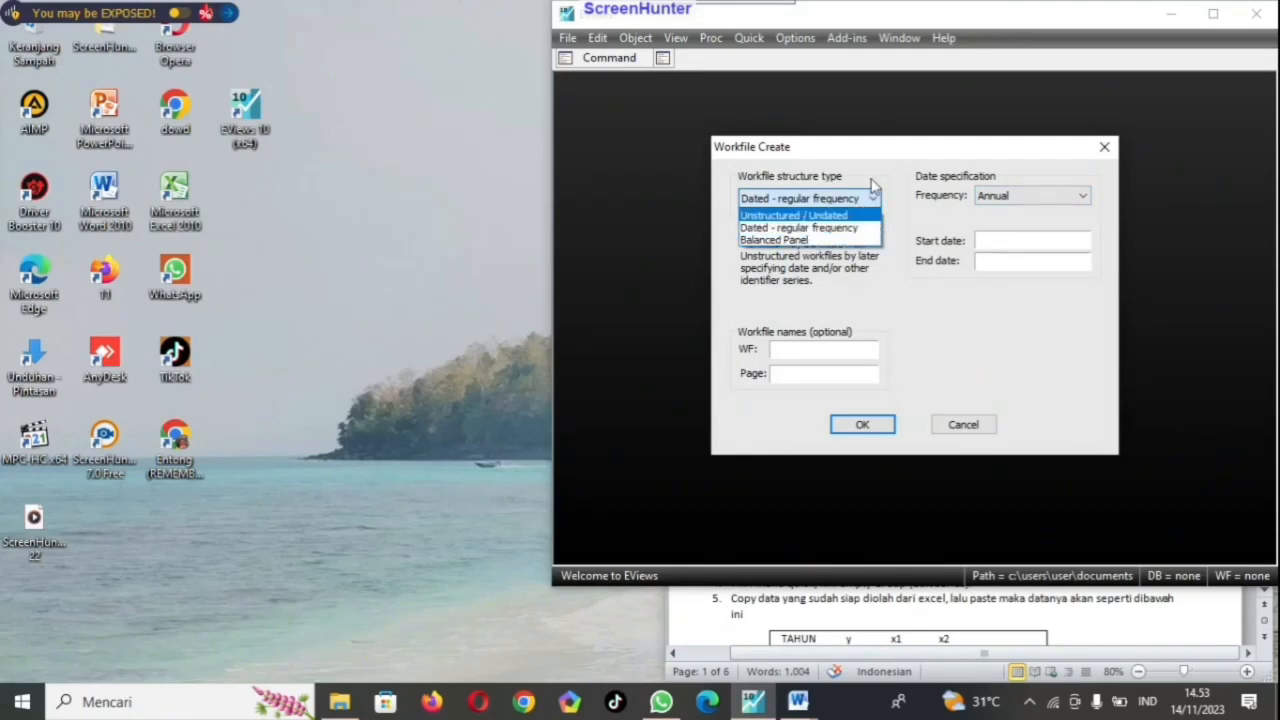
{"action": "left_click", "coordinate": [862, 197]}
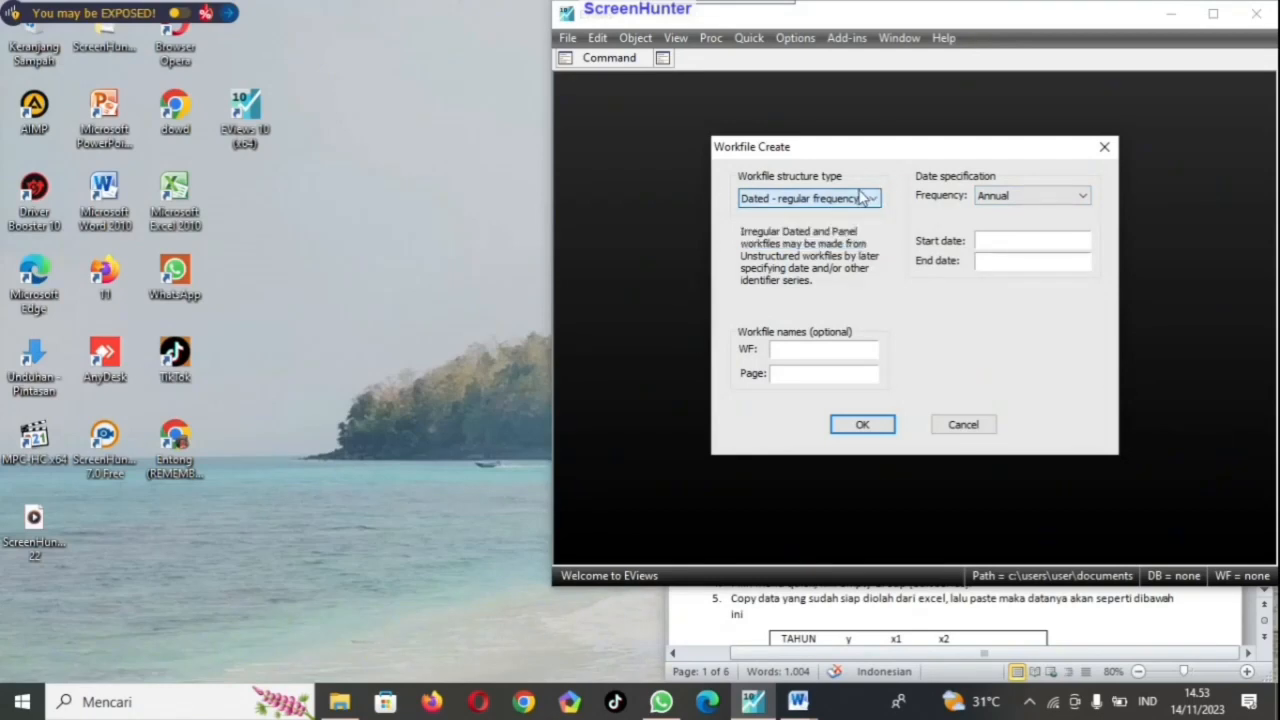
{"action": "left_click", "coordinate": [1080, 198]}
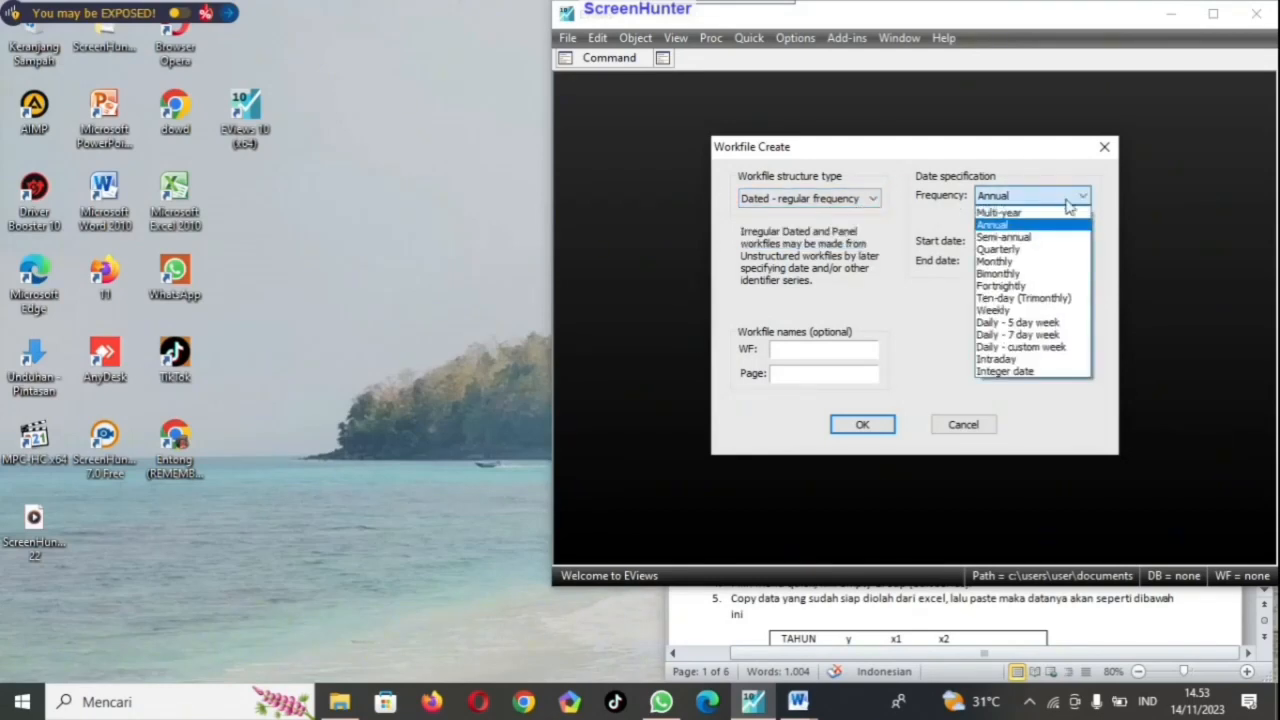
{"action": "left_click", "coordinate": [1038, 225]}
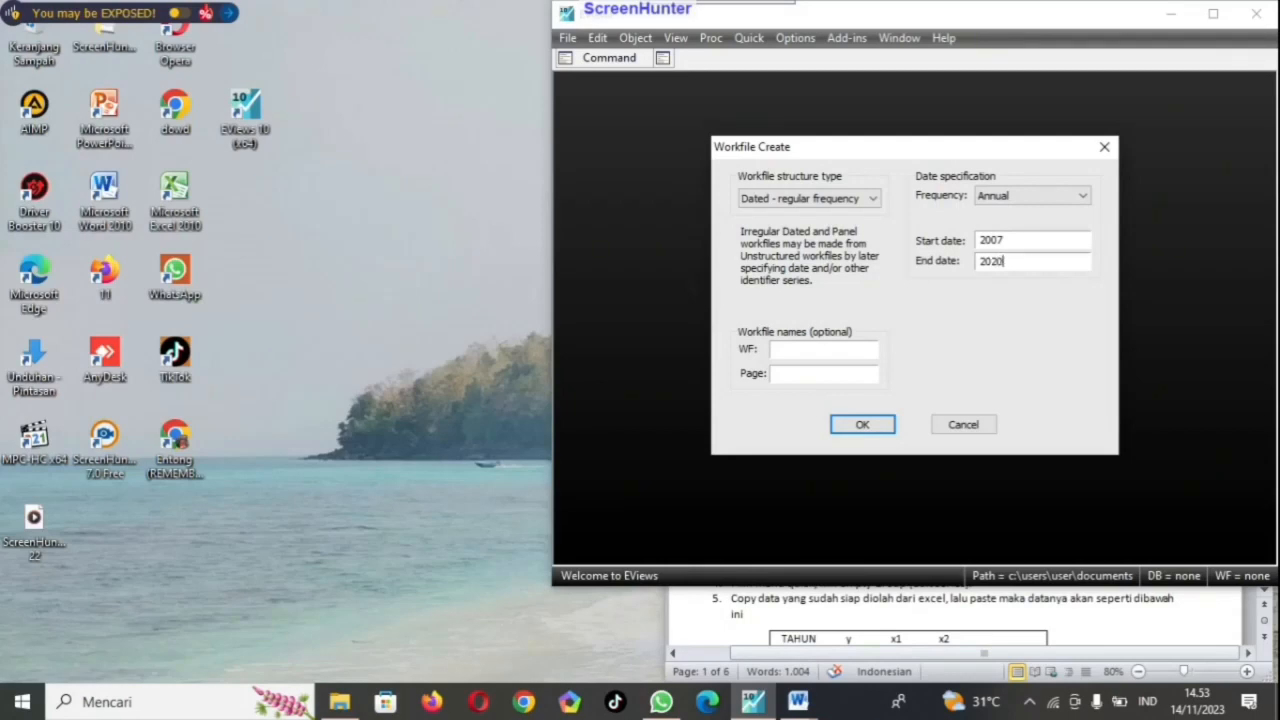
{"action": "left_click", "coordinate": [862, 426]}
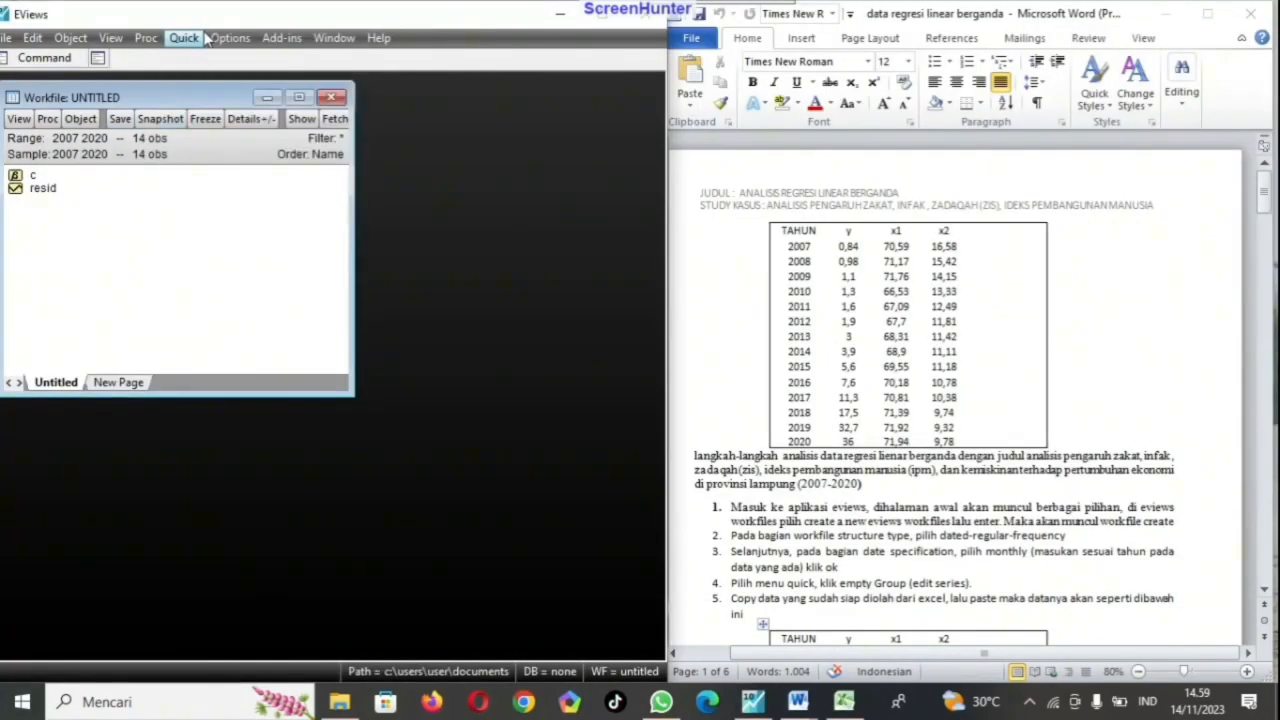
Step: Open an empty group for editing series in the workfile and switch to the Excel data sheet
{"action": "left_click", "coordinate": [184, 37]}
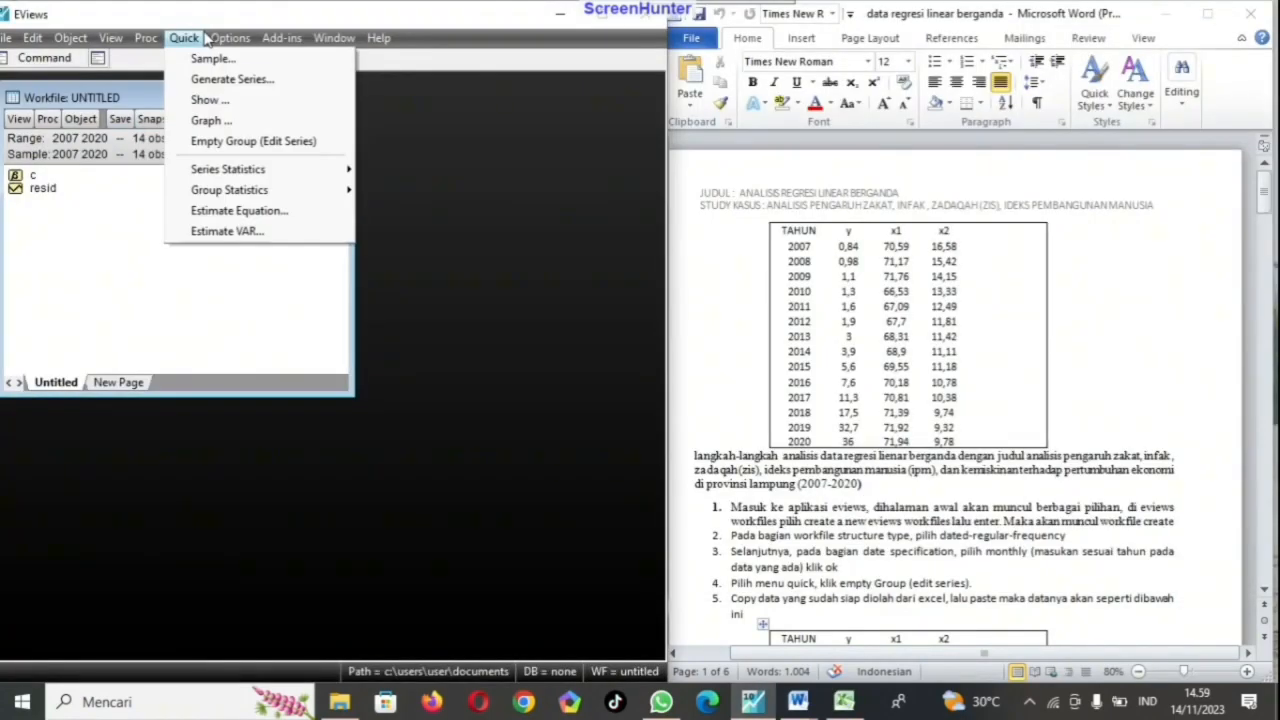
{"action": "left_click", "coordinate": [238, 143]}
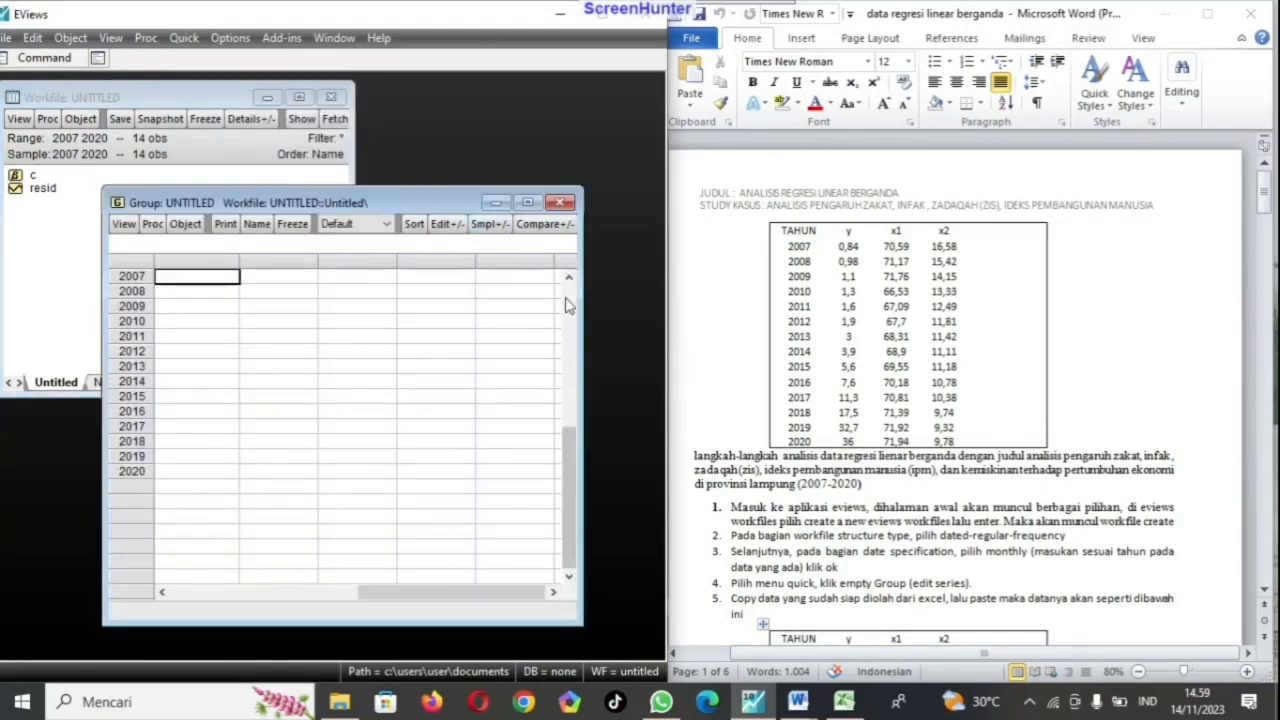
{"action": "left_click", "coordinate": [843, 701]}
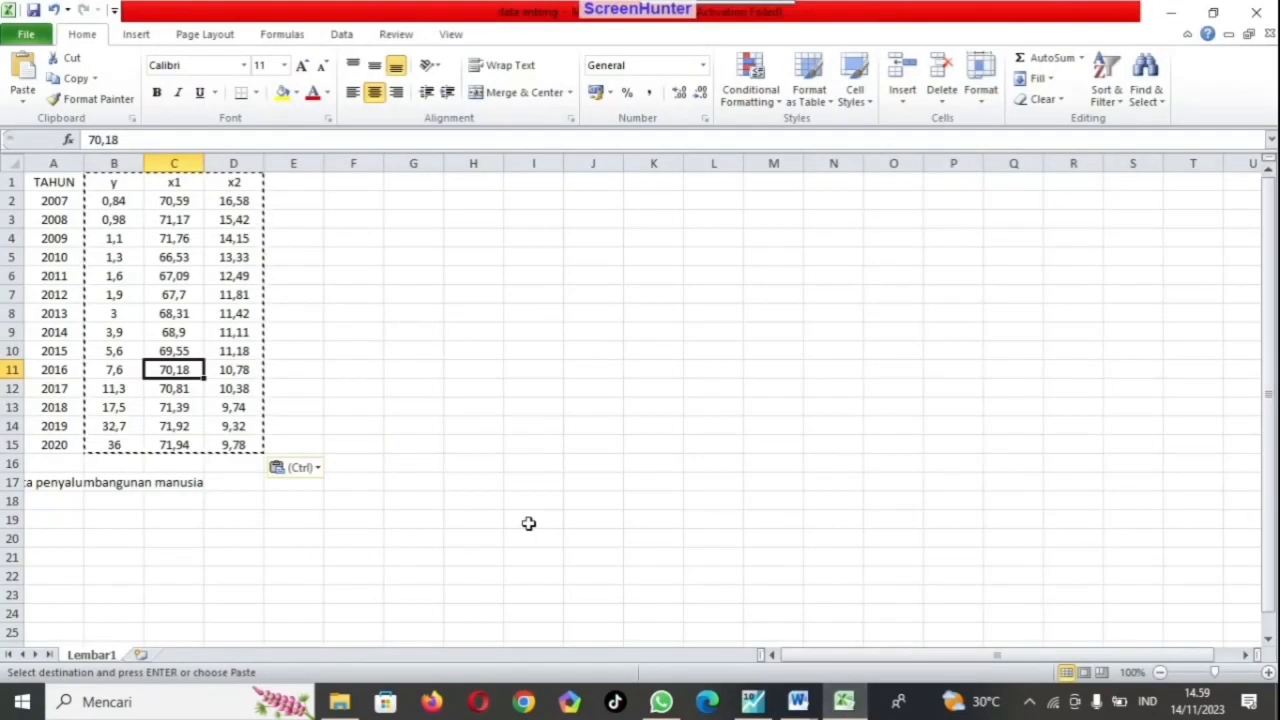
{"action": "left_click", "coordinate": [198, 313]}
{"action": "left_click", "coordinate": [277, 313]}
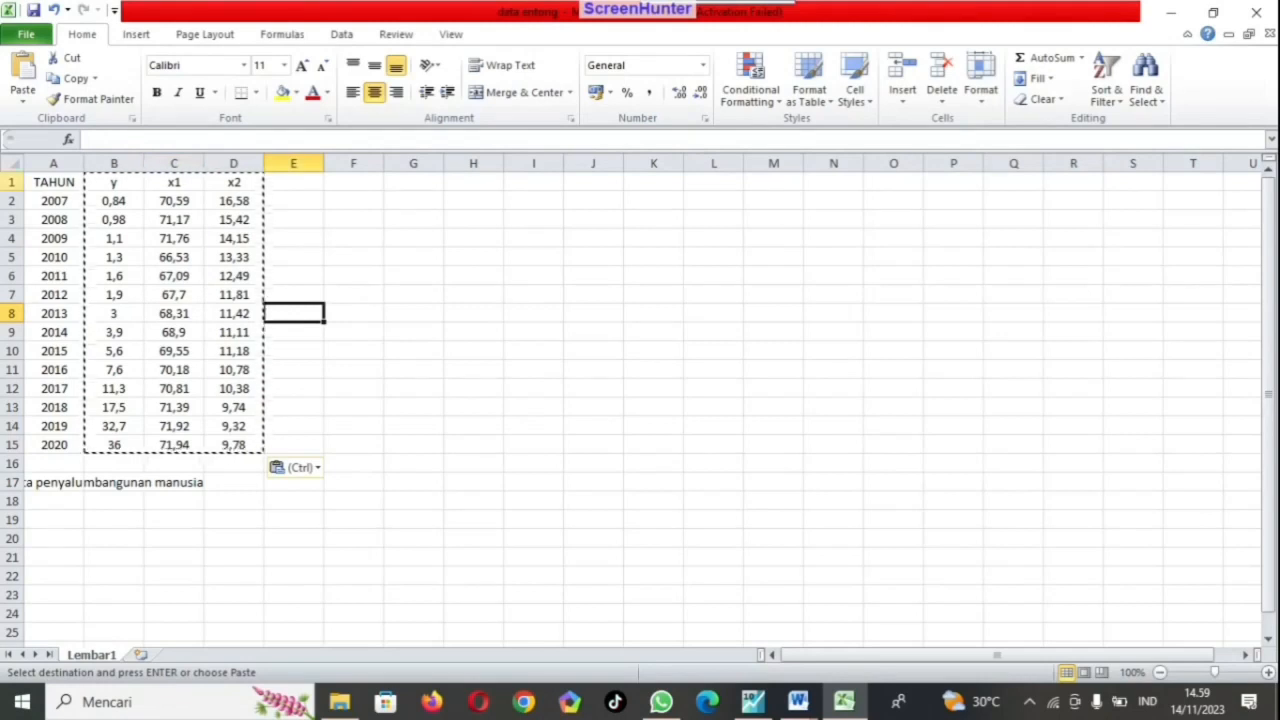
{"action": "double_click", "coordinate": [100, 183]}
{"action": "left_click_drag", "start_coordinate": [120, 217], "coordinate": [179, 273]}
{"action": "left_click", "coordinate": [107, 187]}
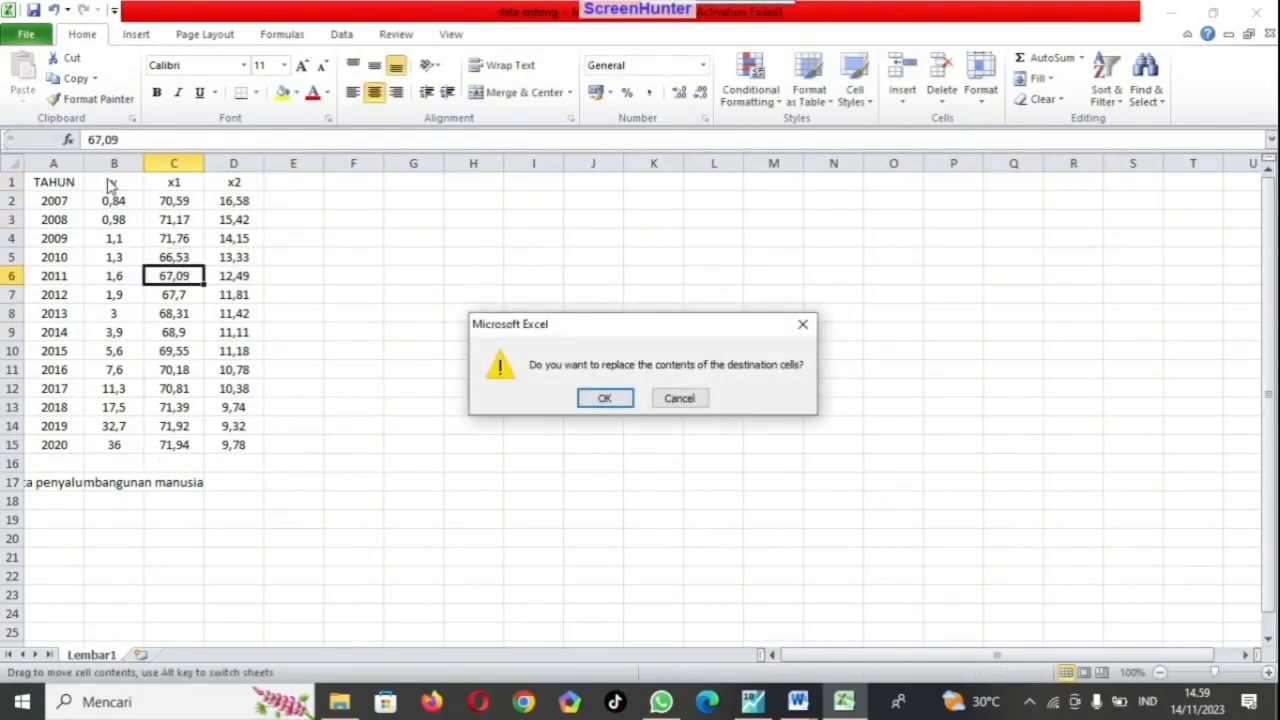
{"action": "left_click", "coordinate": [605, 397]}
{"action": "left_click", "coordinate": [109, 181]}
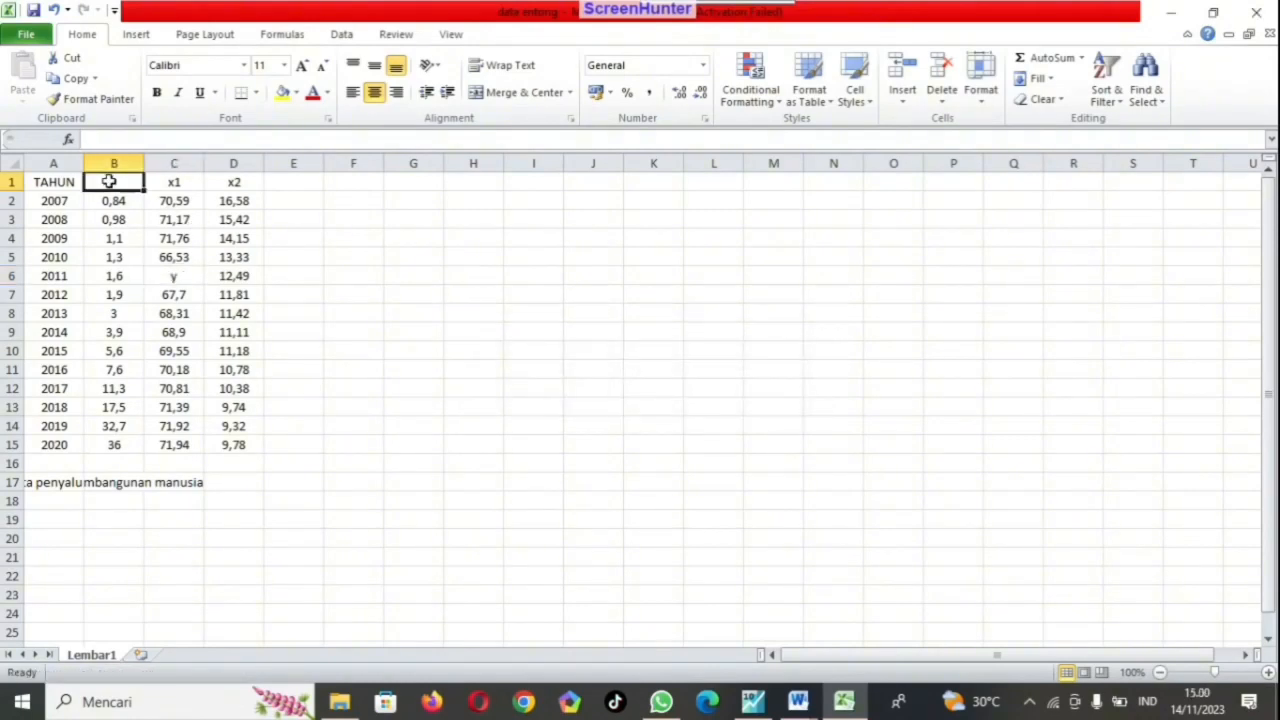
{"action": "left_click", "coordinate": [54, 9]}
{"action": "left_click", "coordinate": [131, 216]}
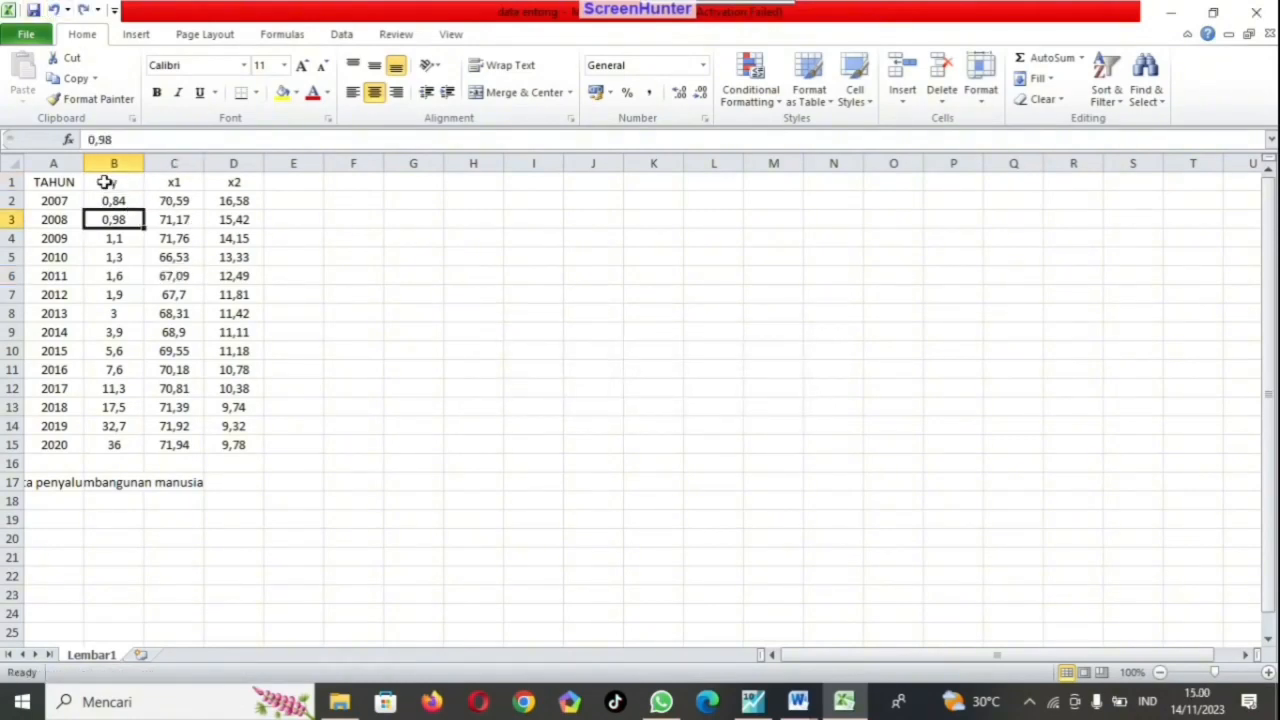
Step: Copy the y, x1 and x2 data with headers (B1:D15) and paste it into the EViews group from the header row above 2007
{"action": "left_click_drag", "start_coordinate": [105, 182], "coordinate": [217, 443]}
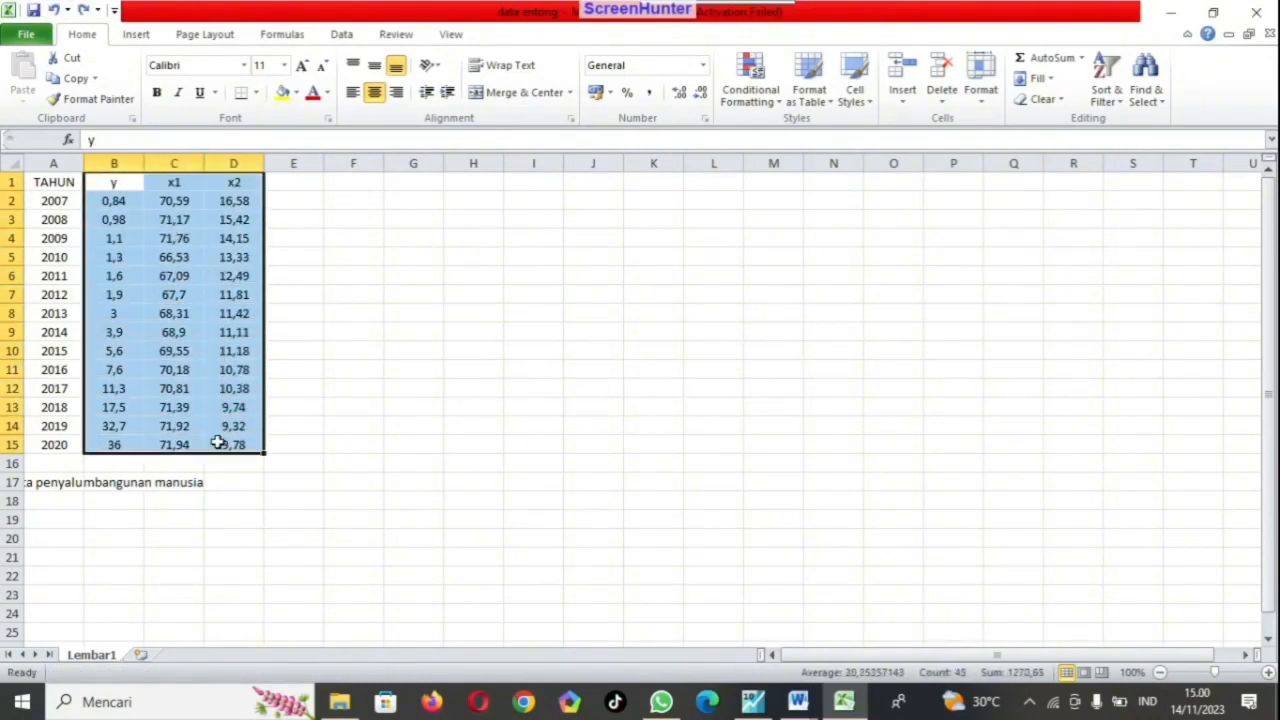
{"action": "key", "text": "ctrl+c"}
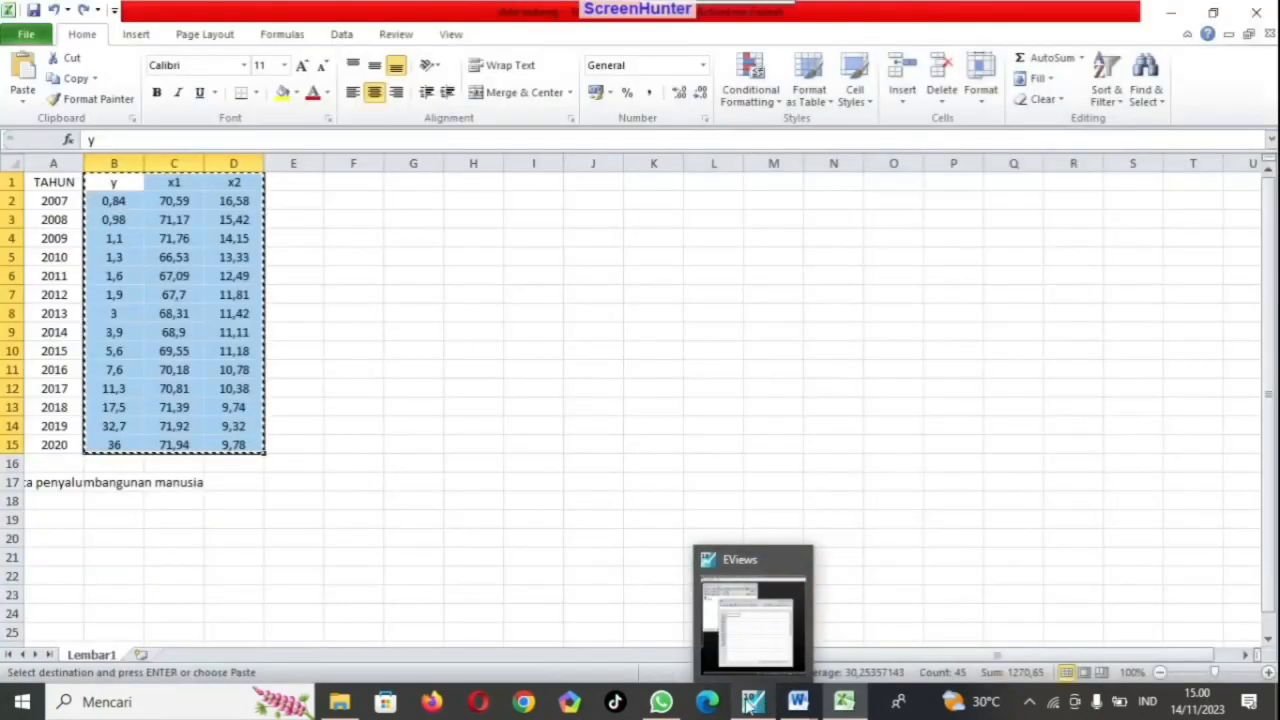
{"action": "left_click", "coordinate": [1167, 16]}
{"action": "left_click", "coordinate": [190, 277]}
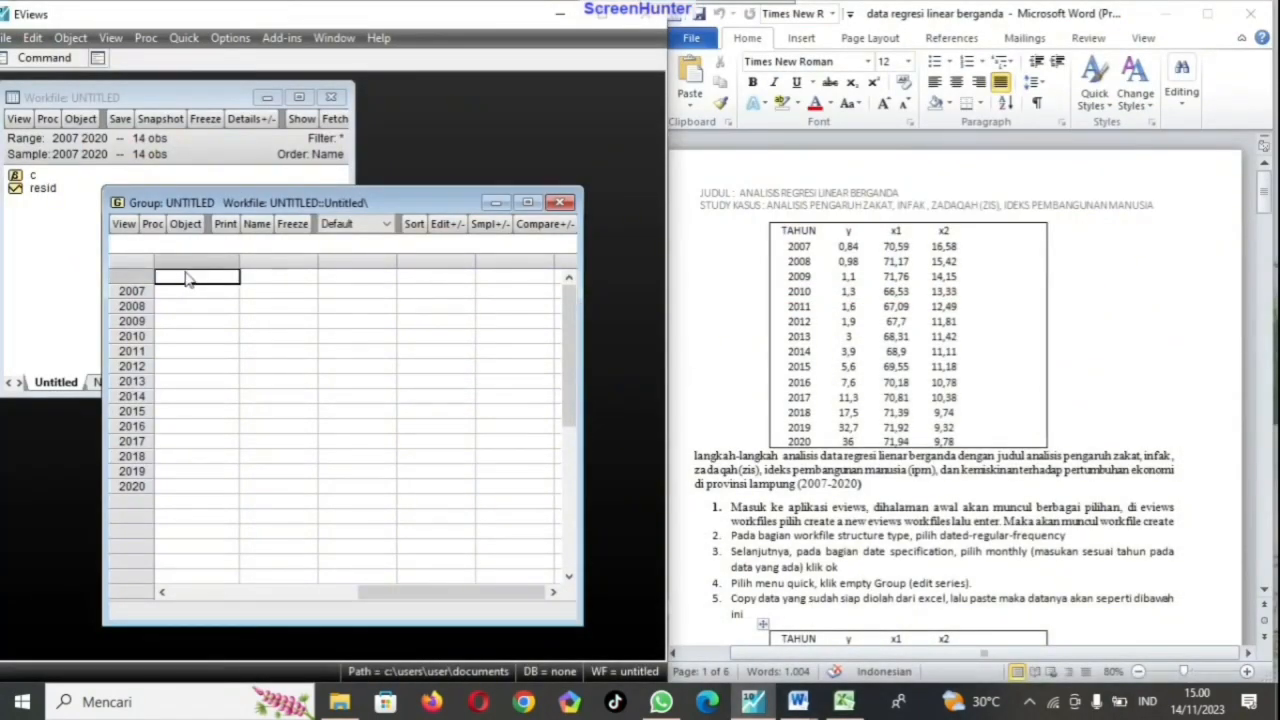
{"action": "key", "text": "ctrl+v"}
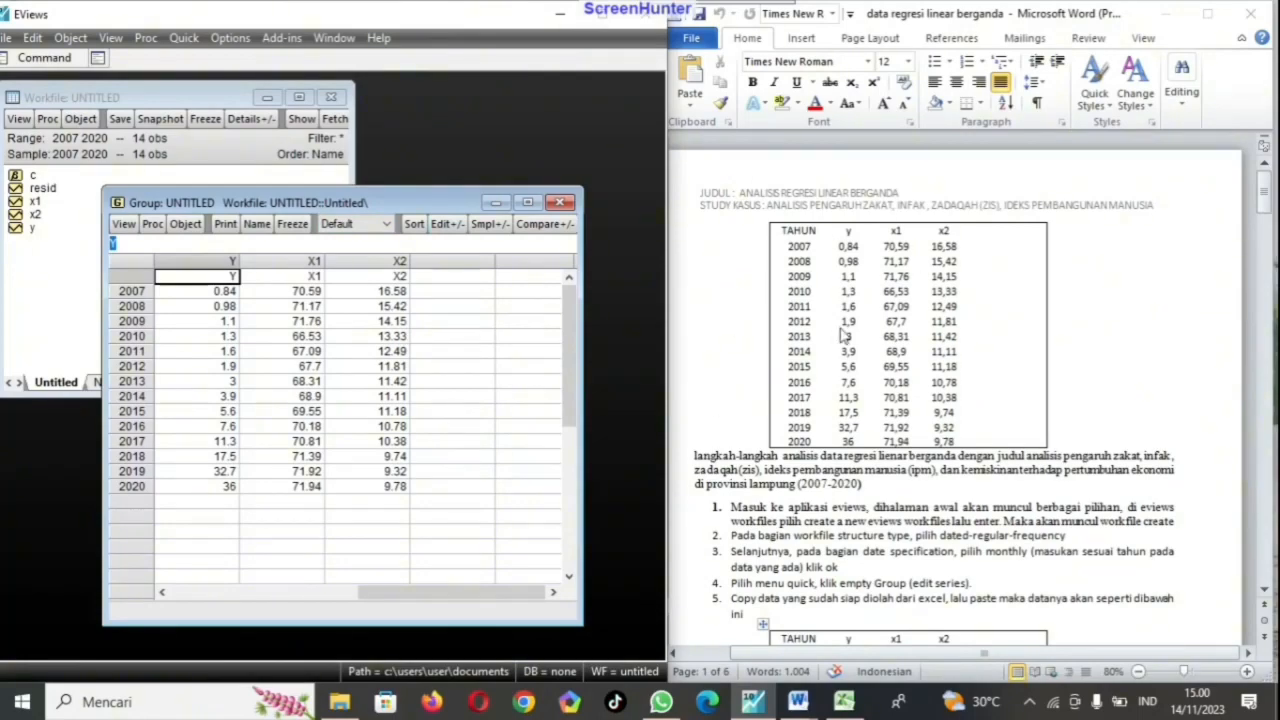
Step: Estimate the least squares equation y c x1 x2 for the sample 2007 2020 and compare it with the Word document's regression table
{"action": "scroll", "coordinate": [830, 336], "scroll_direction": "down", "scroll_amount": 10}
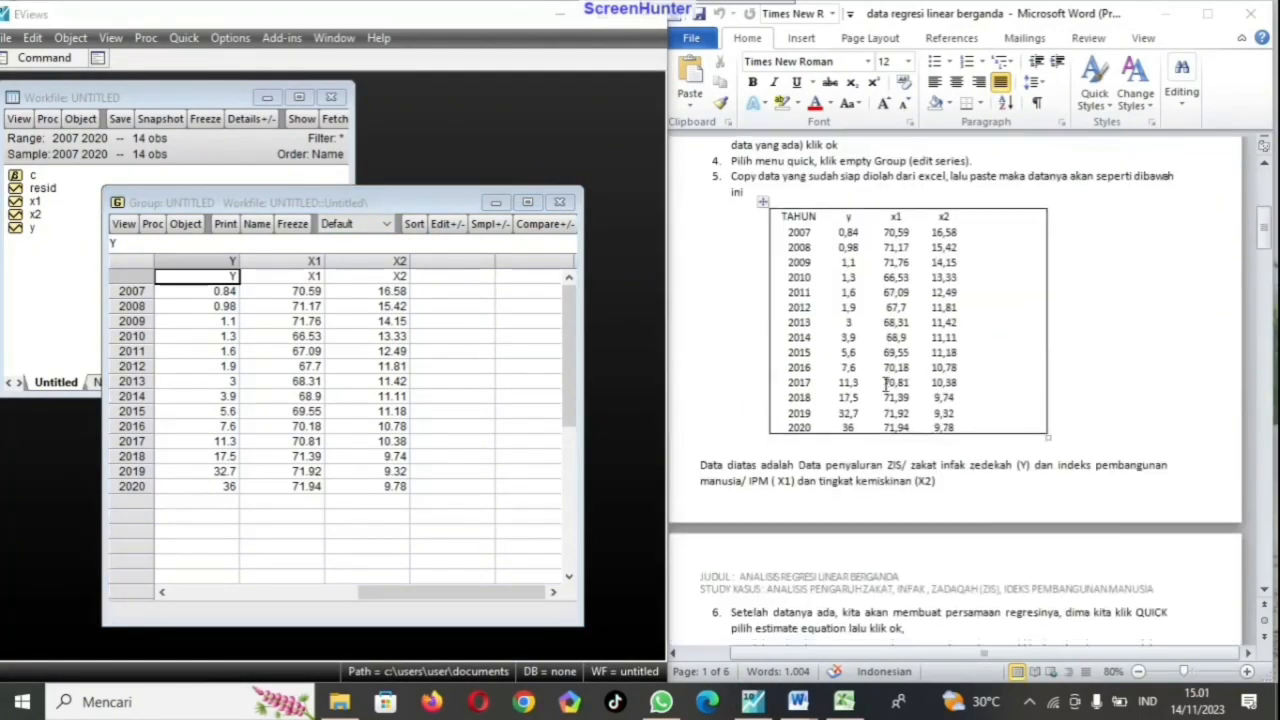
{"action": "scroll", "coordinate": [885, 392], "scroll_direction": "down", "scroll_amount": 4}
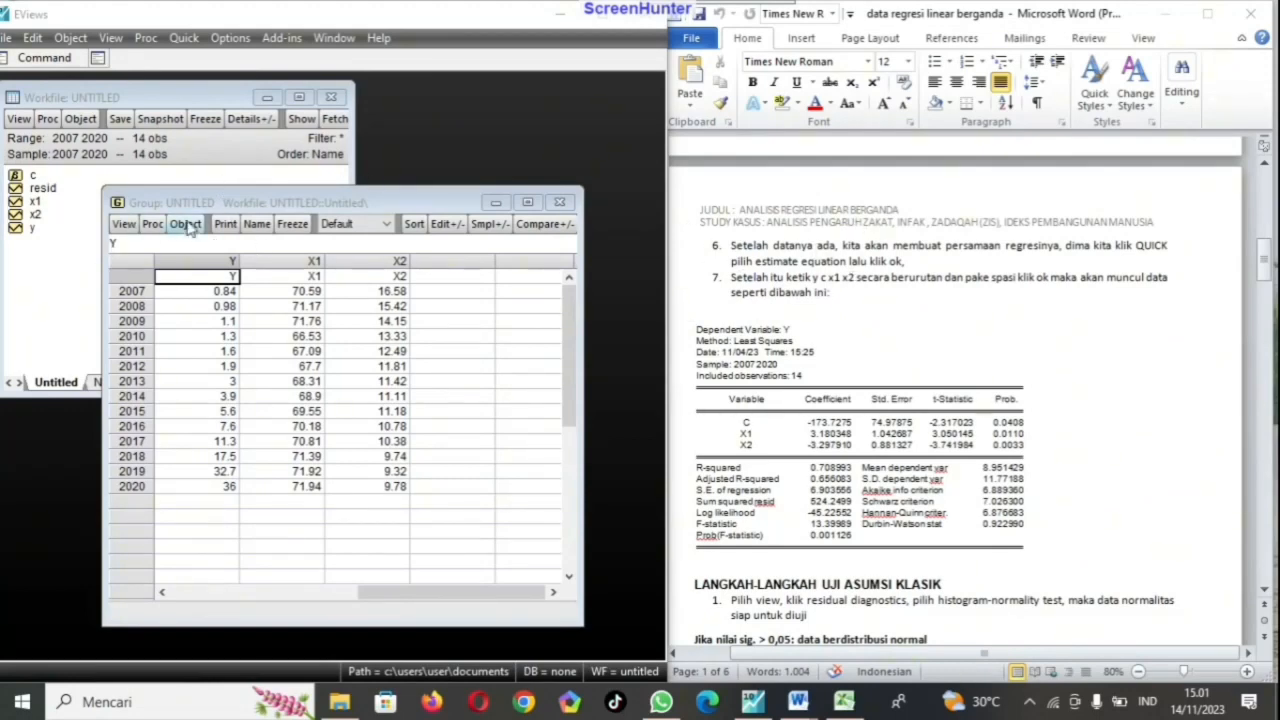
{"action": "left_click", "coordinate": [184, 38]}
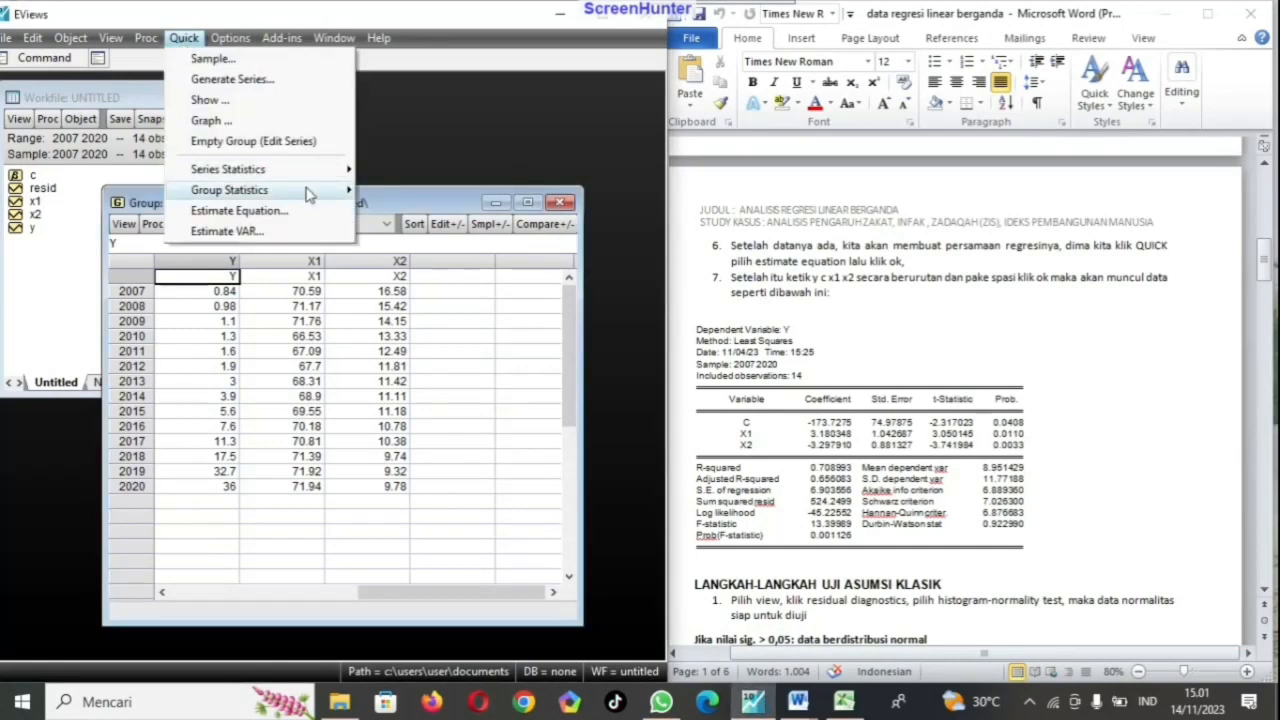
{"action": "left_click", "coordinate": [300, 210]}
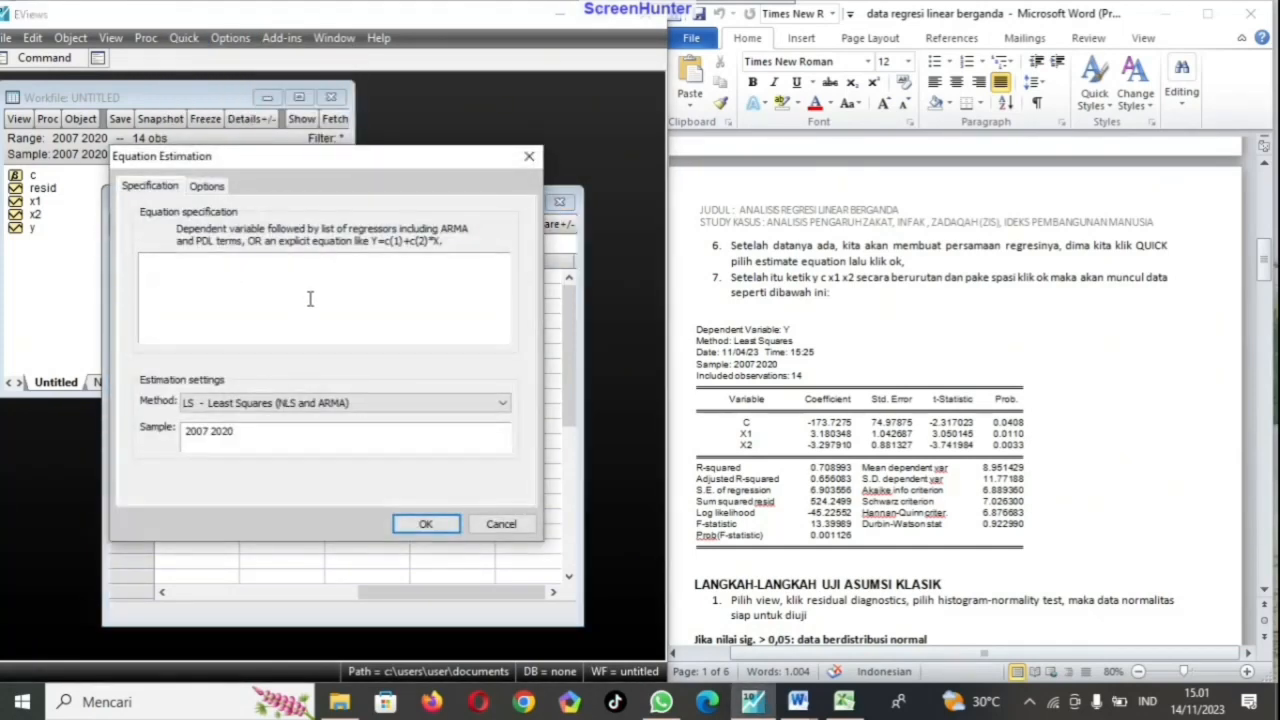
{"action": "type", "text": "y c x1 x2"}
{"action": "left_click", "coordinate": [425, 524]}
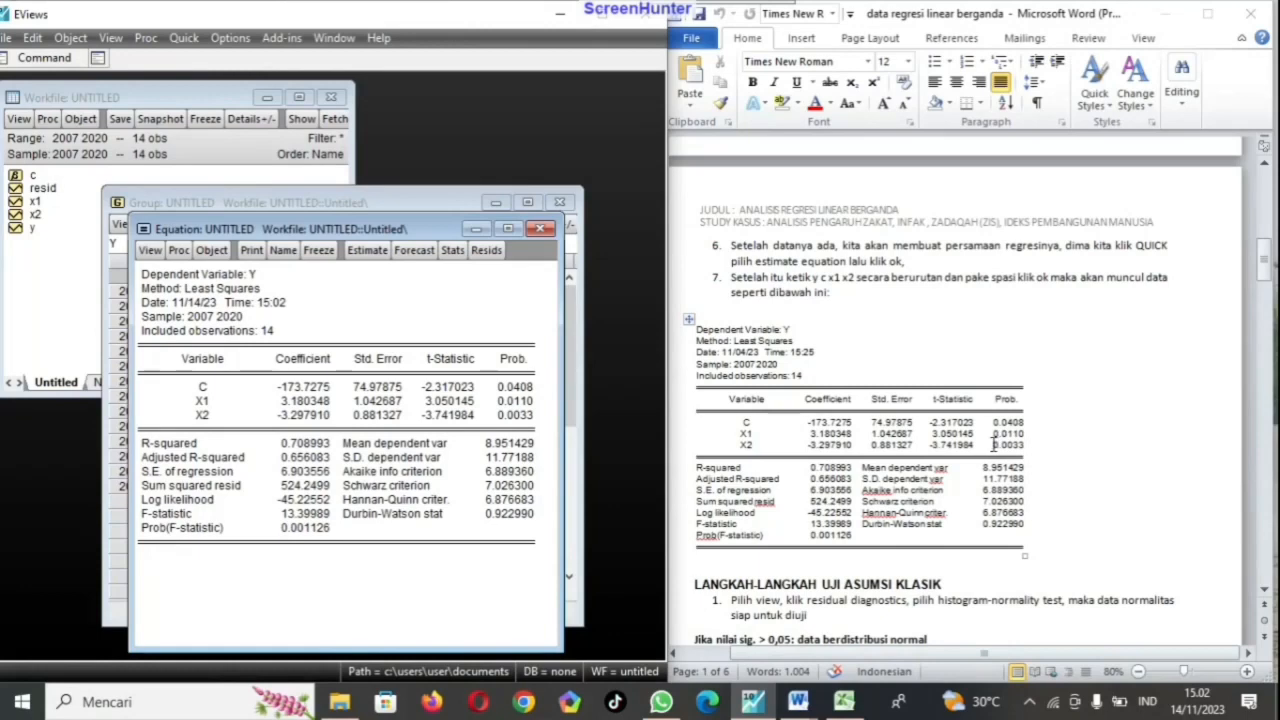
{"action": "left_click_drag", "start_coordinate": [993, 445], "coordinate": [1024, 450]}
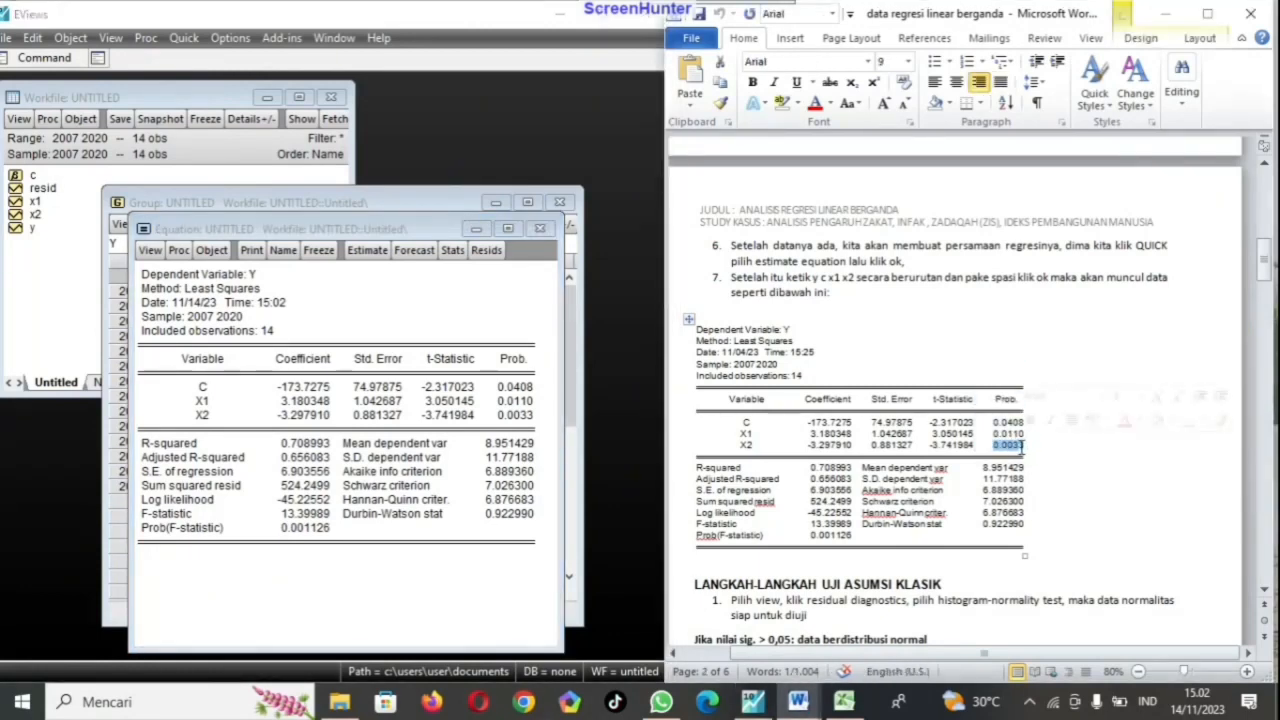
{"action": "left_click", "coordinate": [1046, 456]}
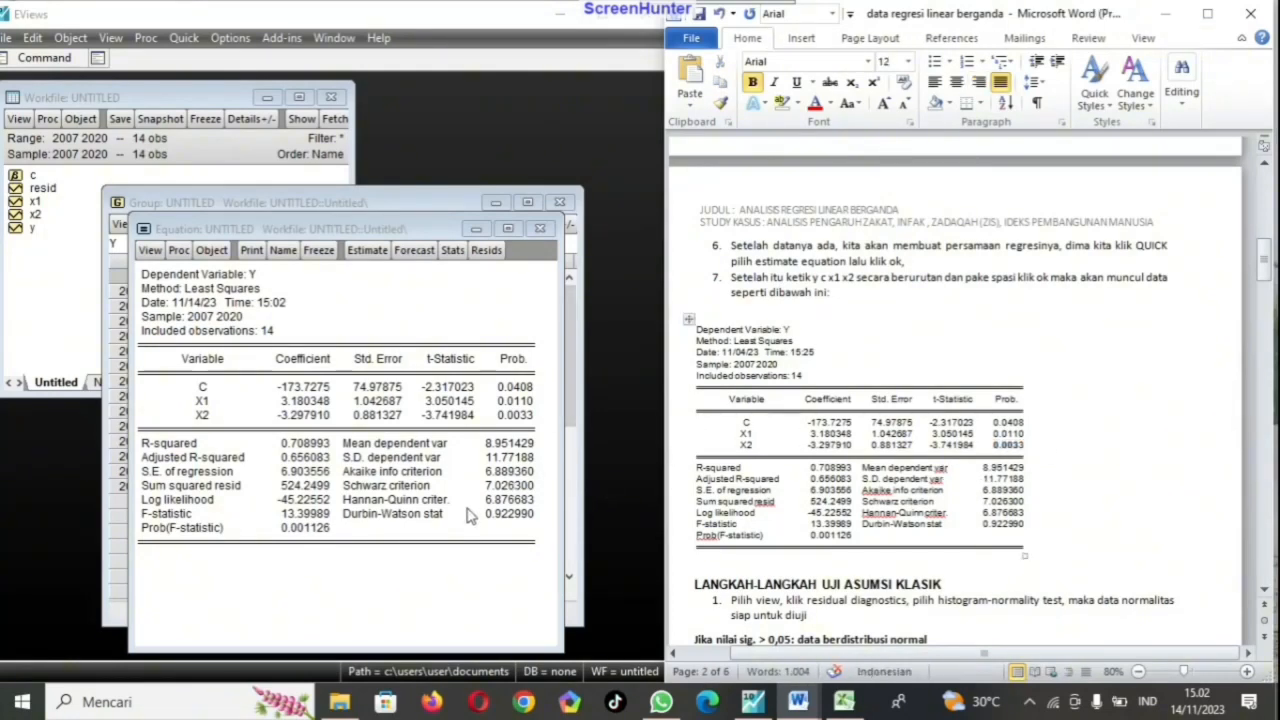
Step: Run the Histogram - Normality Test on the residuals of the estimated equation
{"action": "scroll", "coordinate": [966, 490], "scroll_direction": "down", "scroll_amount": 4}
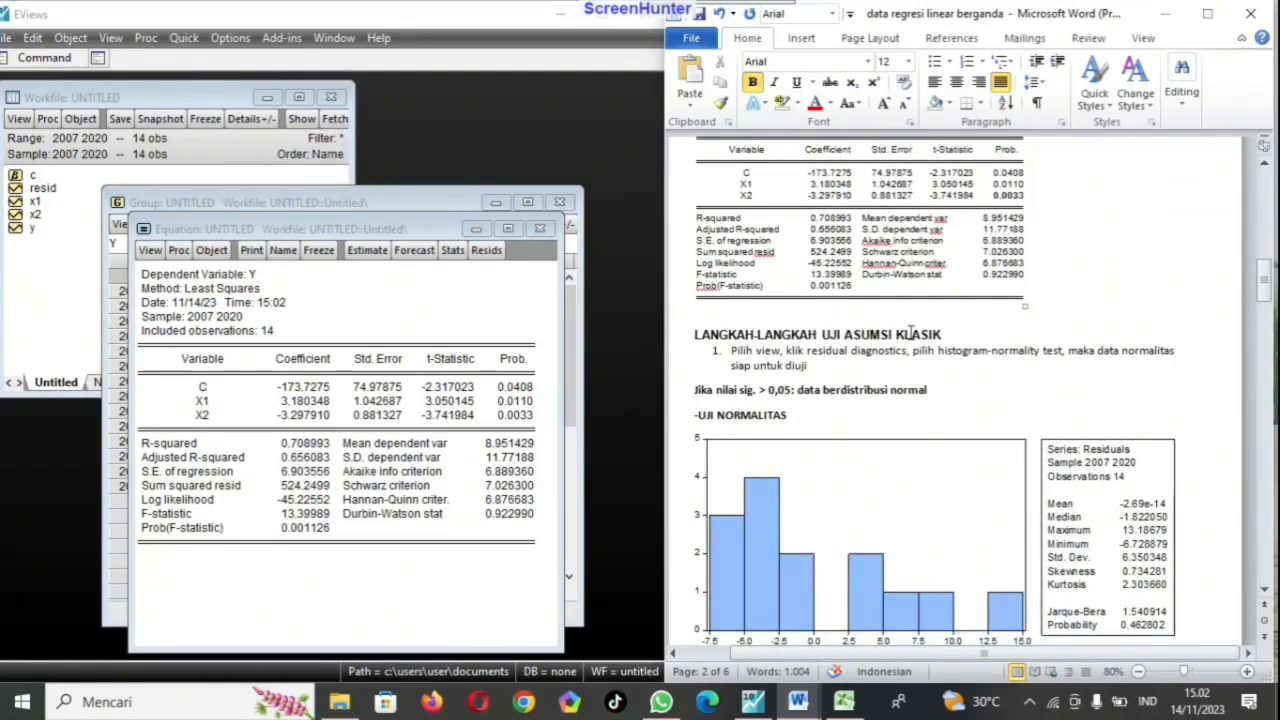
{"action": "left_click", "coordinate": [151, 250]}
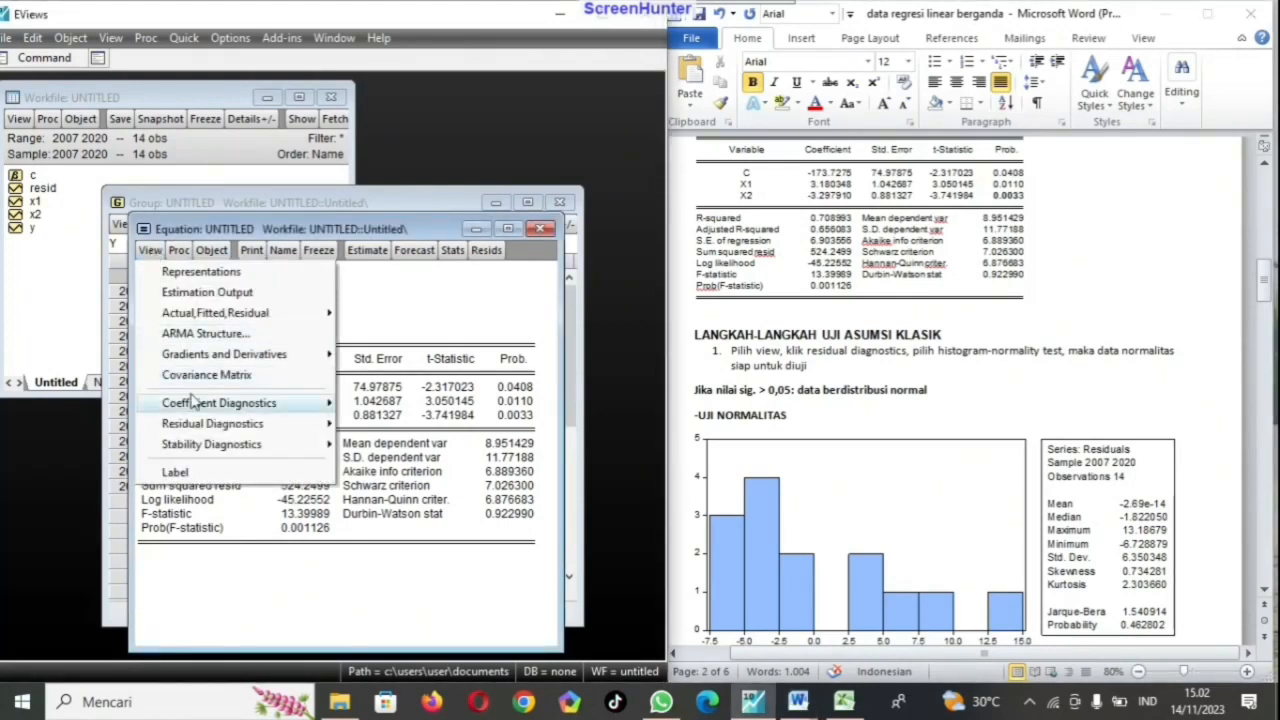
{"action": "mouse_move", "coordinate": [198, 424]}
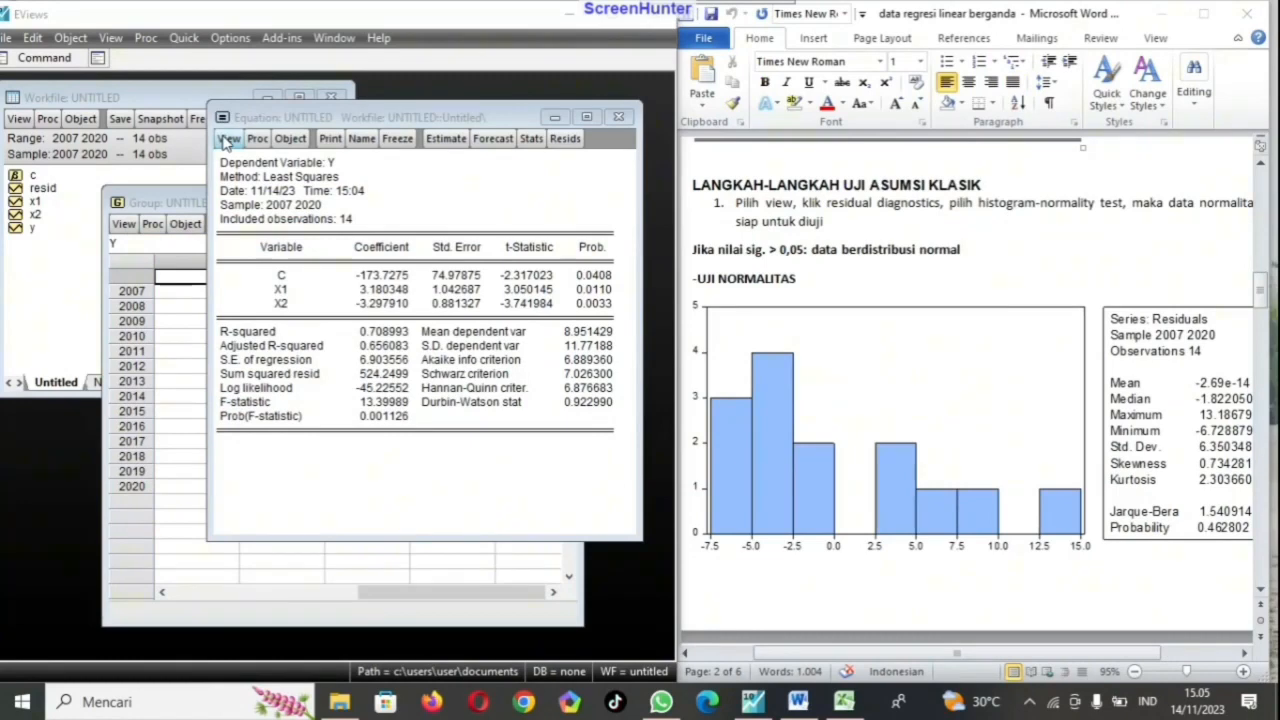
{"action": "left_click", "coordinate": [228, 138]}
{"action": "mouse_move", "coordinate": [288, 315]}
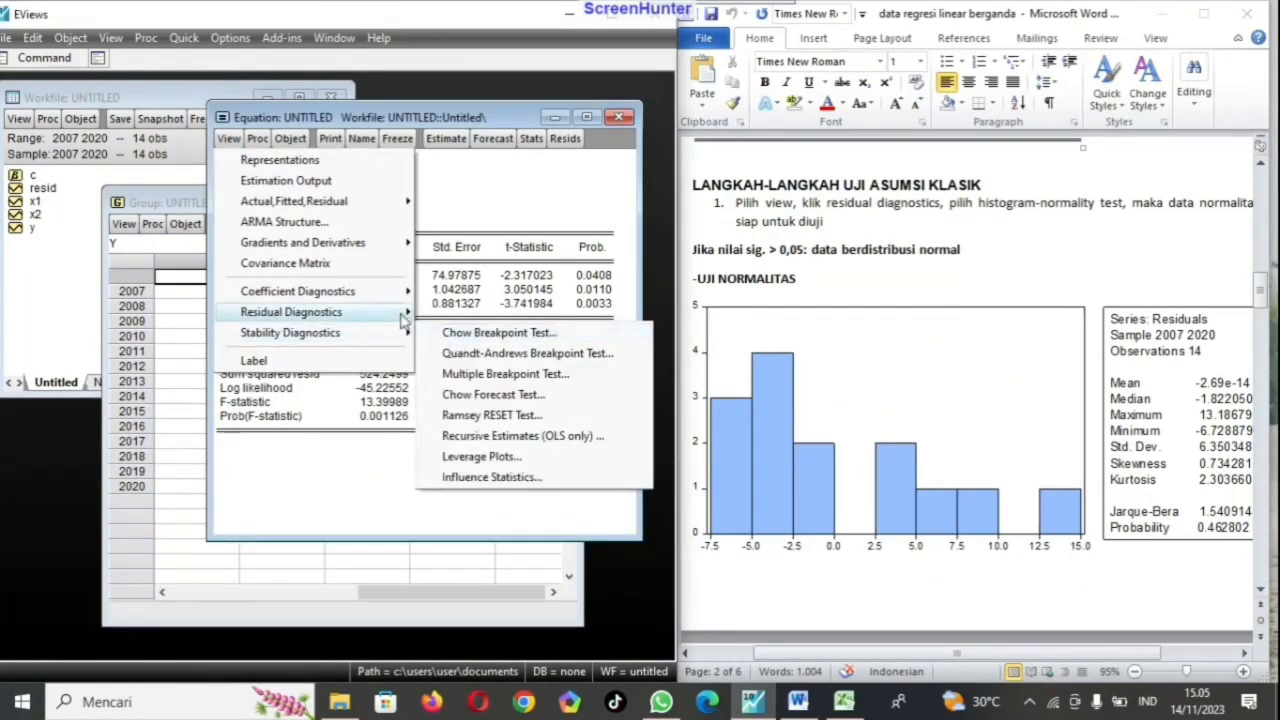
{"action": "left_click", "coordinate": [474, 353]}
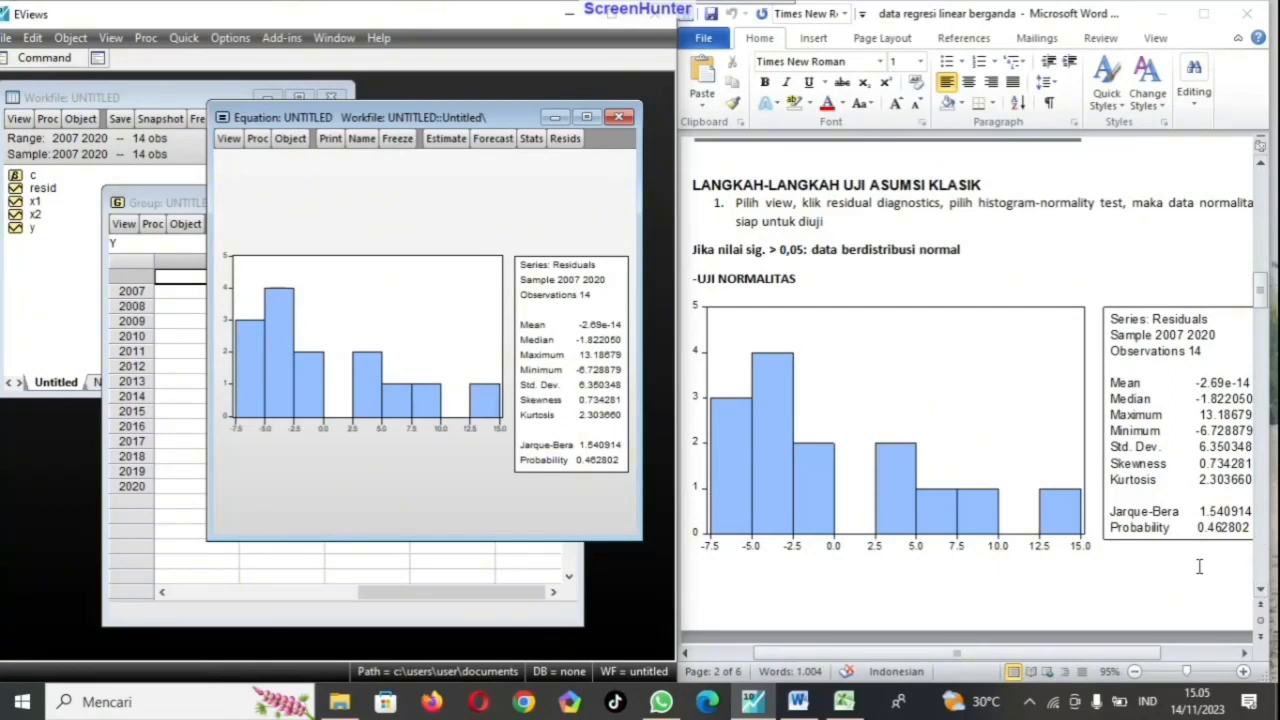
Step: Zoom the Word document out to 90% and read its normality test result and the instructions for the autocorrelation test
{"action": "left_click", "coordinate": [1134, 671]}
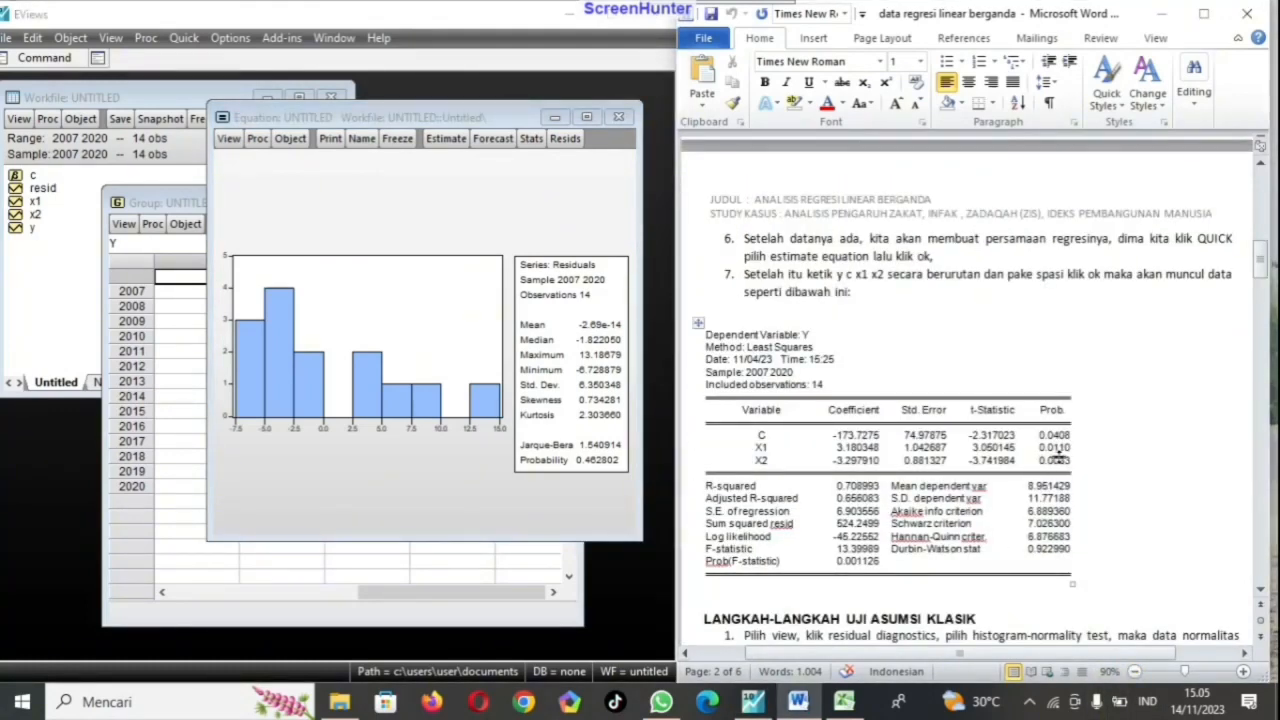
{"action": "scroll", "coordinate": [1050, 362], "scroll_direction": "down", "scroll_amount": 4}
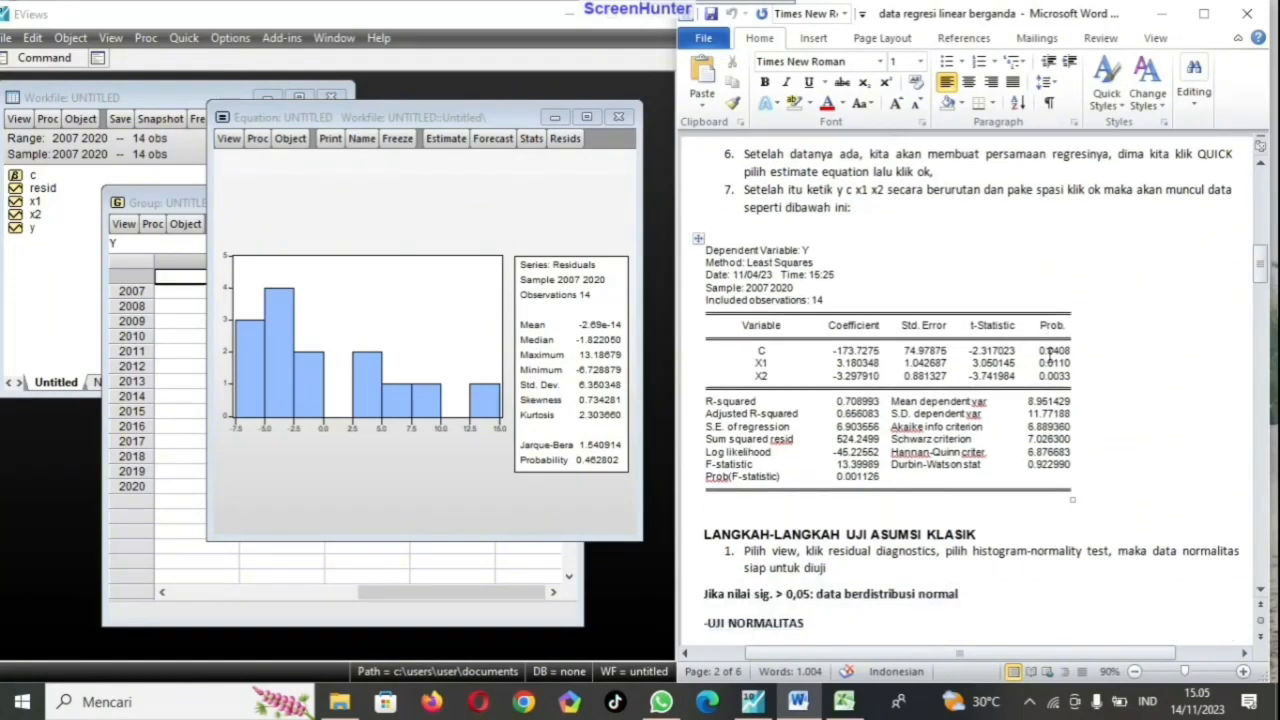
{"action": "scroll", "coordinate": [1050, 352], "scroll_direction": "down", "scroll_amount": 9}
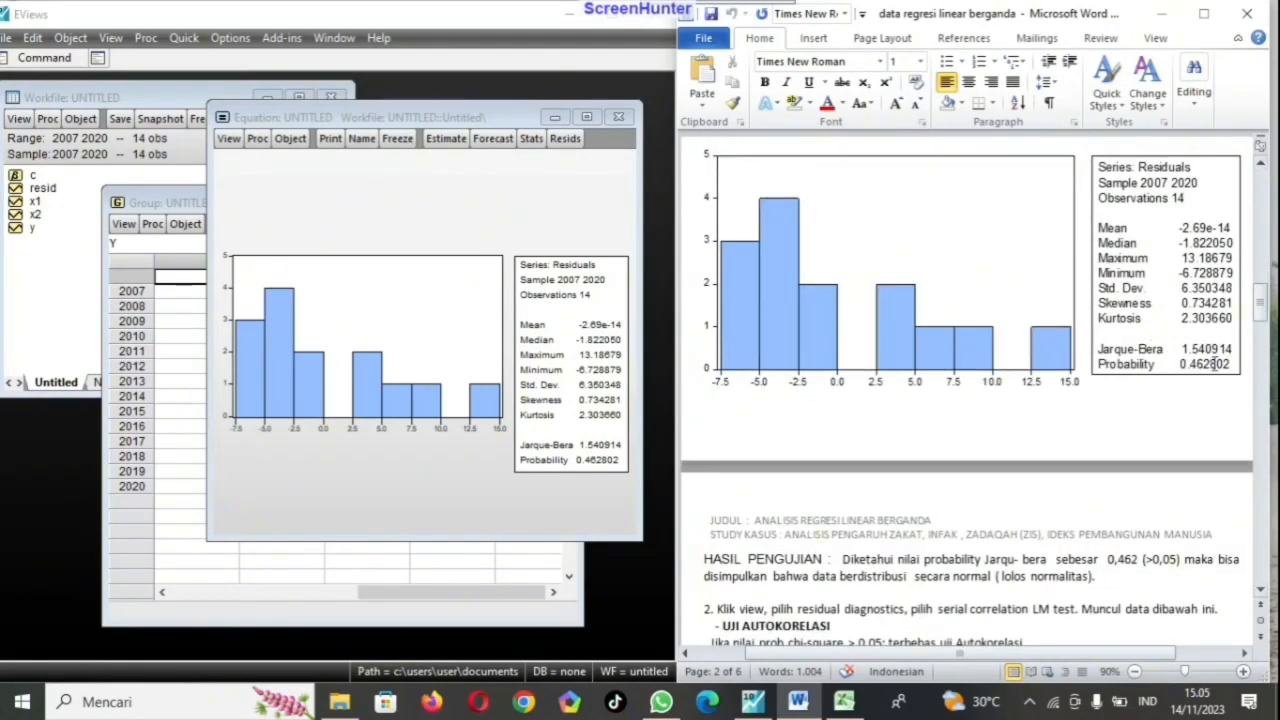
{"action": "scroll", "coordinate": [1138, 400], "scroll_direction": "down", "scroll_amount": 3}
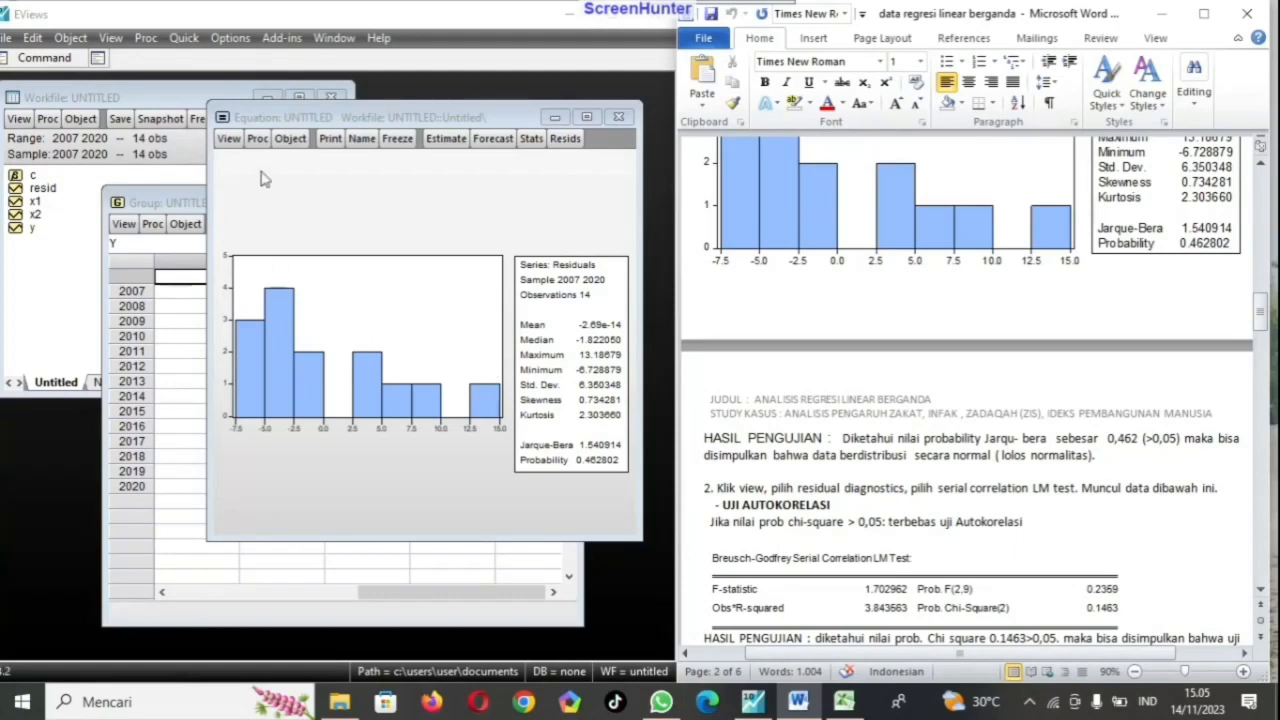
Step: Run the Serial Correlation LM Test with 2 lags on the equation's residuals and compare it with the Word document's autocorrelation section
{"action": "left_click", "coordinate": [229, 145]}
{"action": "left_click", "coordinate": [229, 142]}
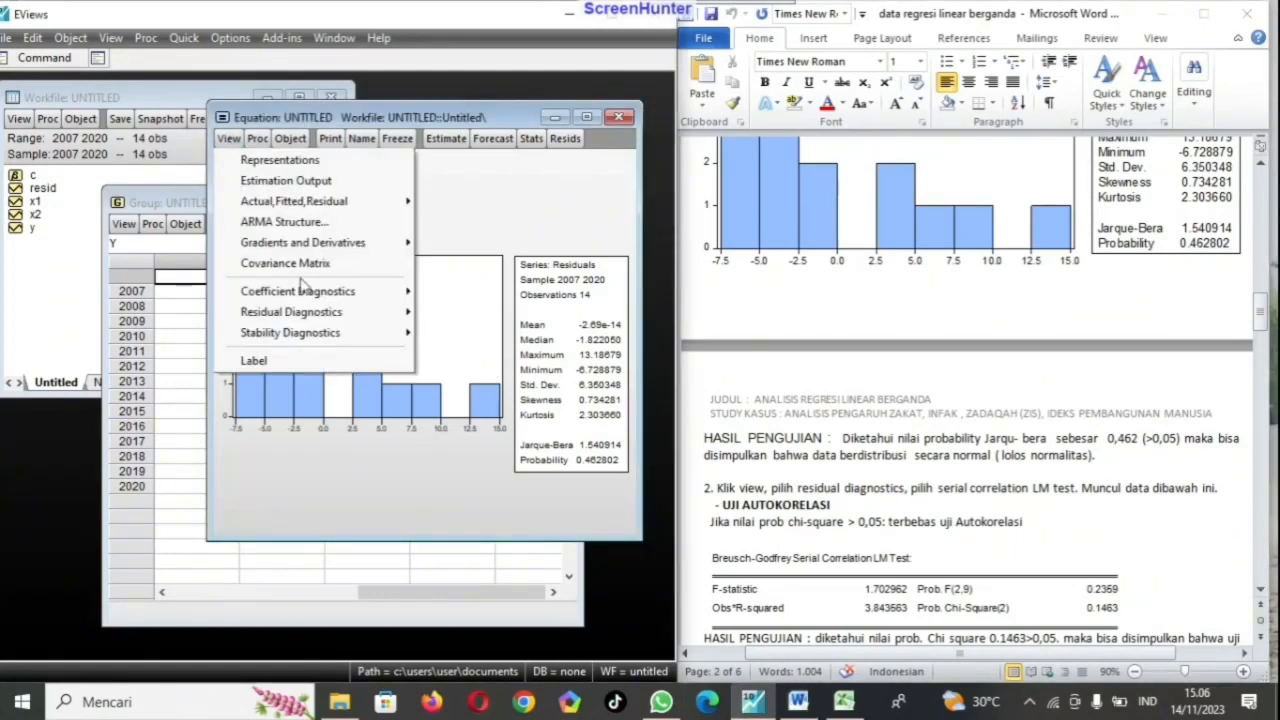
{"action": "mouse_move", "coordinate": [303, 316]}
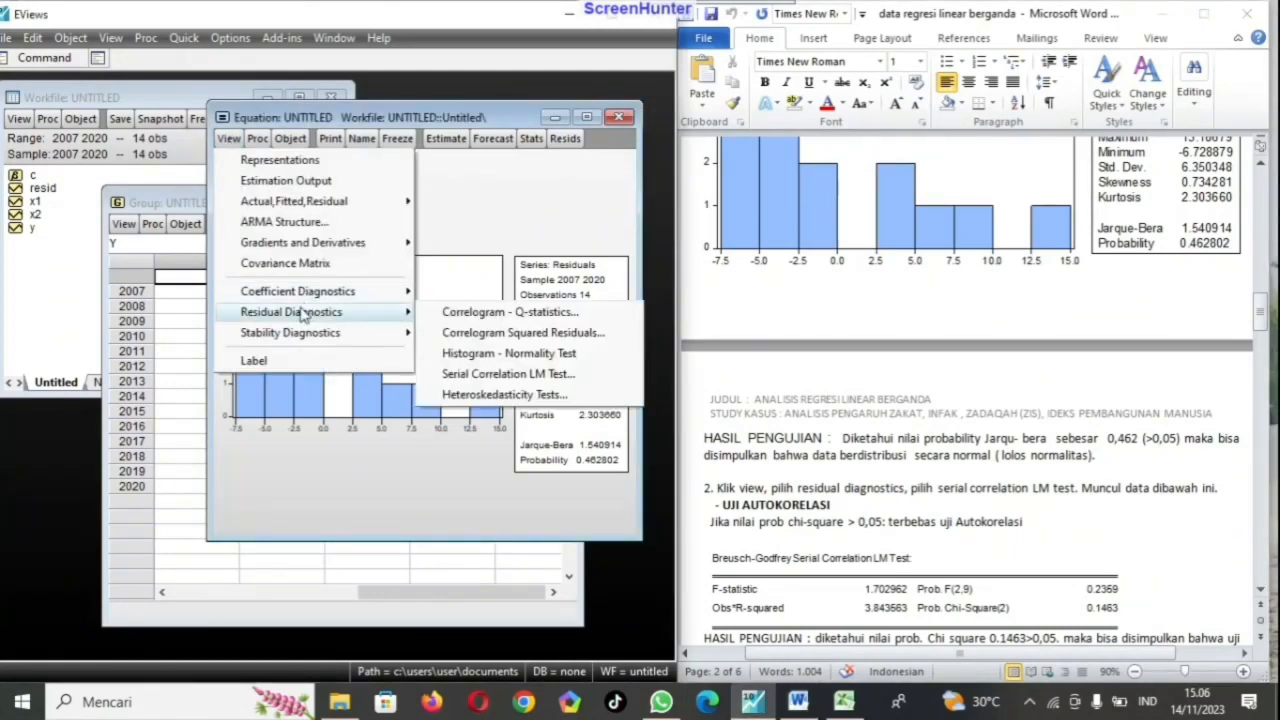
{"action": "left_click", "coordinate": [458, 373]}
{"action": "key", "text": "Return"}
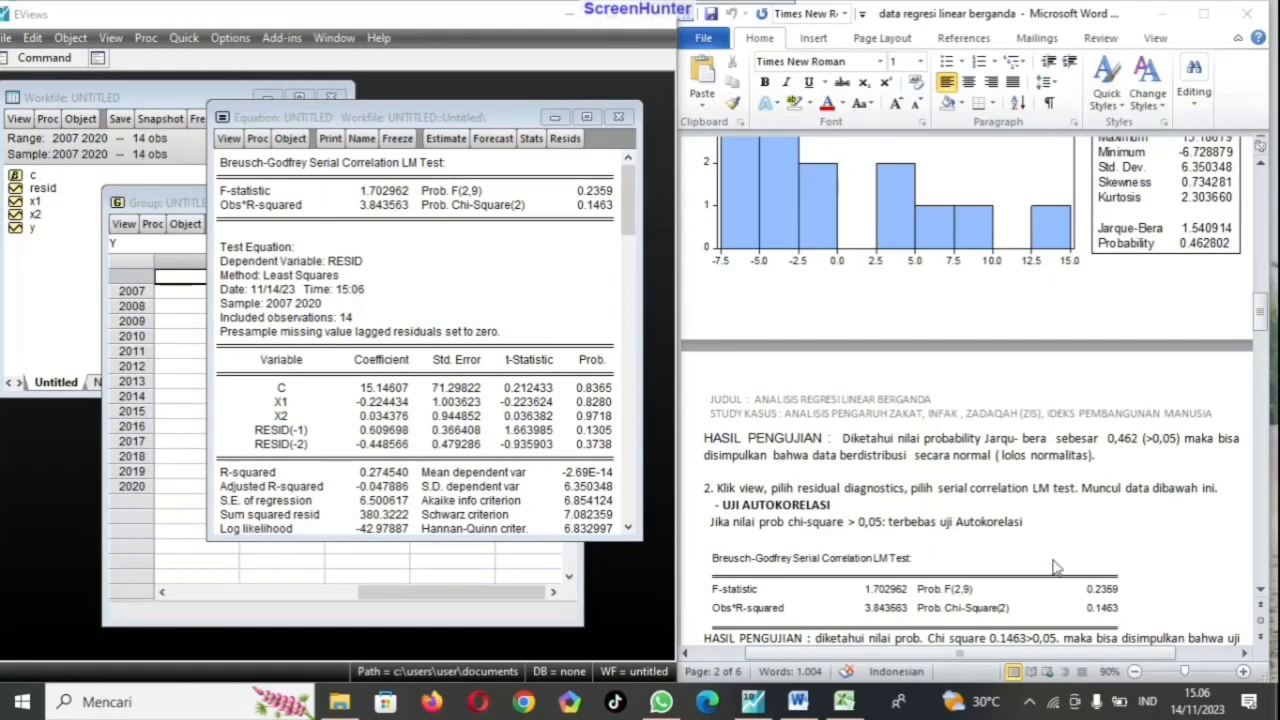
{"action": "scroll", "coordinate": [1055, 563], "scroll_direction": "down", "scroll_amount": 3}
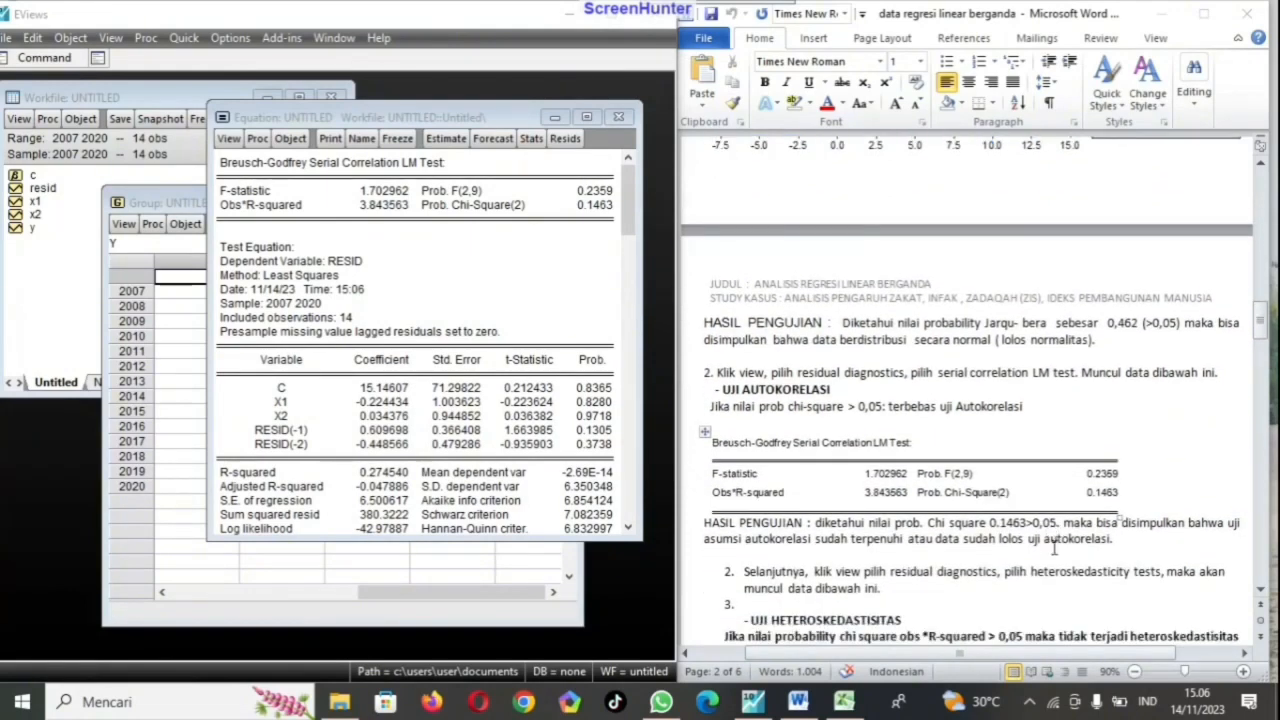
{"action": "scroll", "coordinate": [1055, 547], "scroll_direction": "down", "scroll_amount": 1}
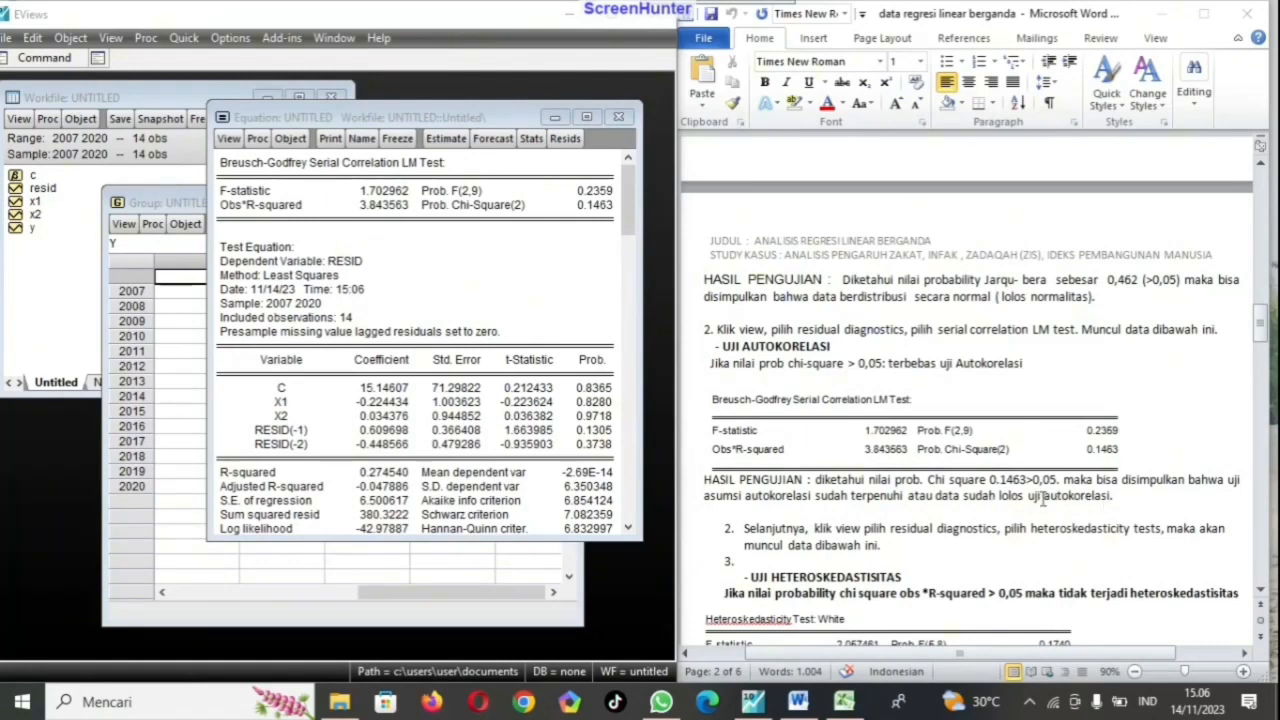
Step: Following the document's heteroskedasticity instructions, run the White heteroskedasticity test on the equation with White cross terms included
{"action": "scroll", "coordinate": [851, 541], "scroll_direction": "down", "scroll_amount": 3}
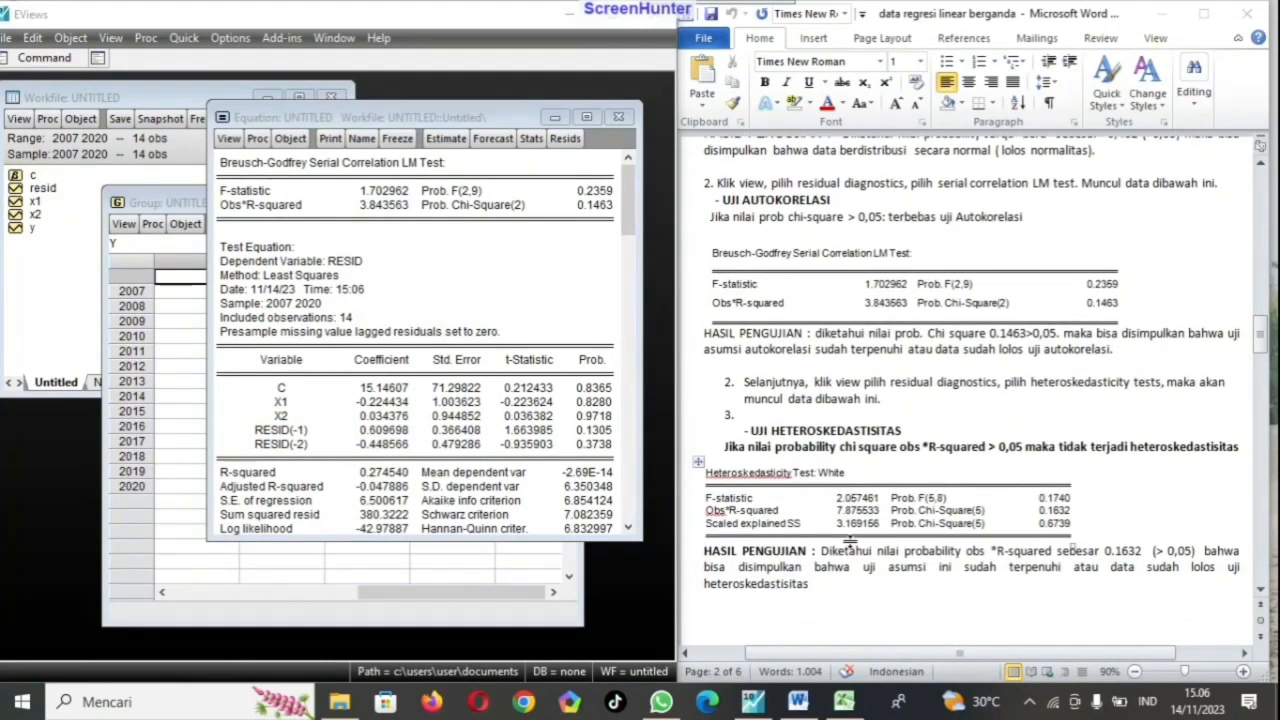
{"action": "left_click", "coordinate": [741, 392]}
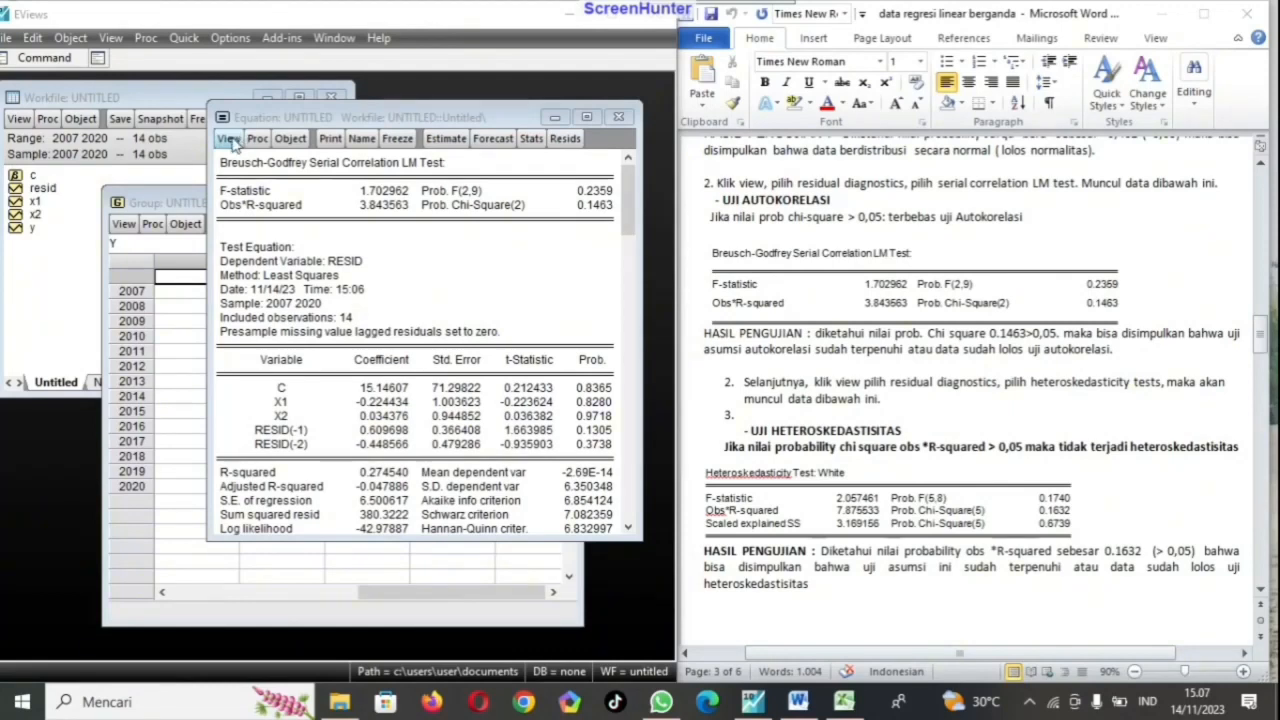
{"action": "left_click", "coordinate": [232, 138]}
{"action": "mouse_move", "coordinate": [272, 318]}
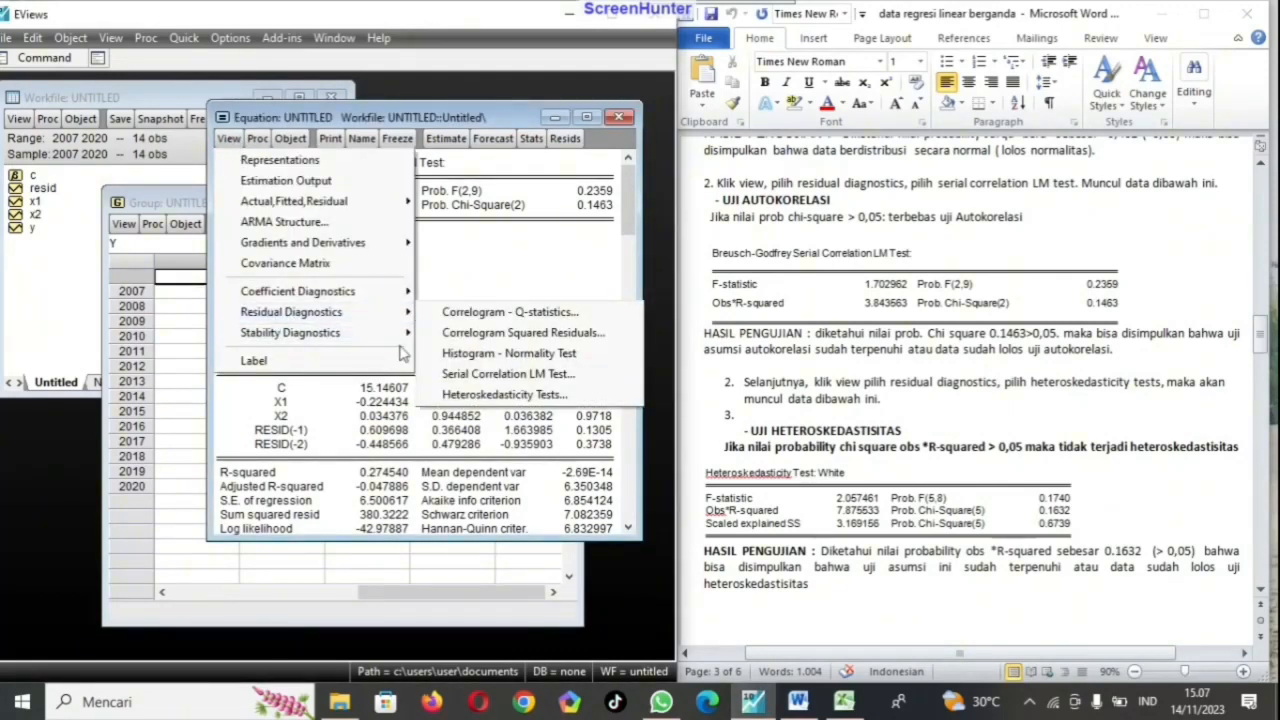
{"action": "left_click", "coordinate": [498, 396]}
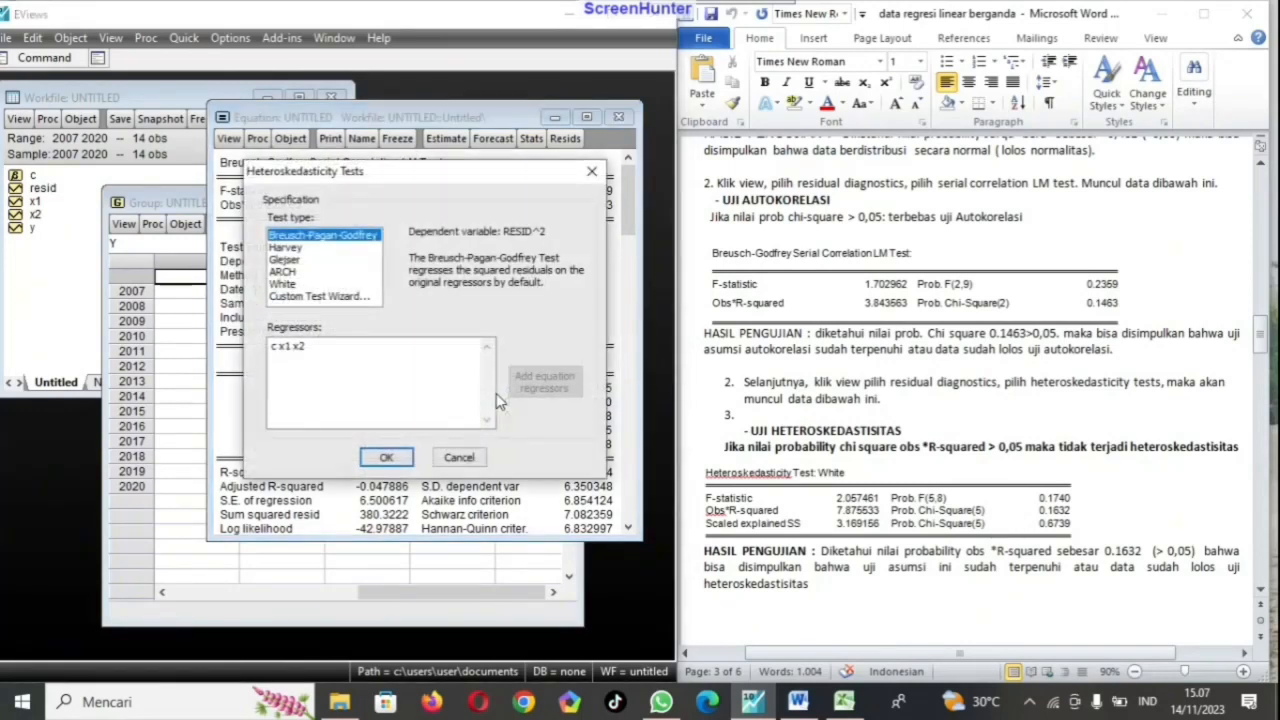
{"action": "left_click", "coordinate": [322, 272]}
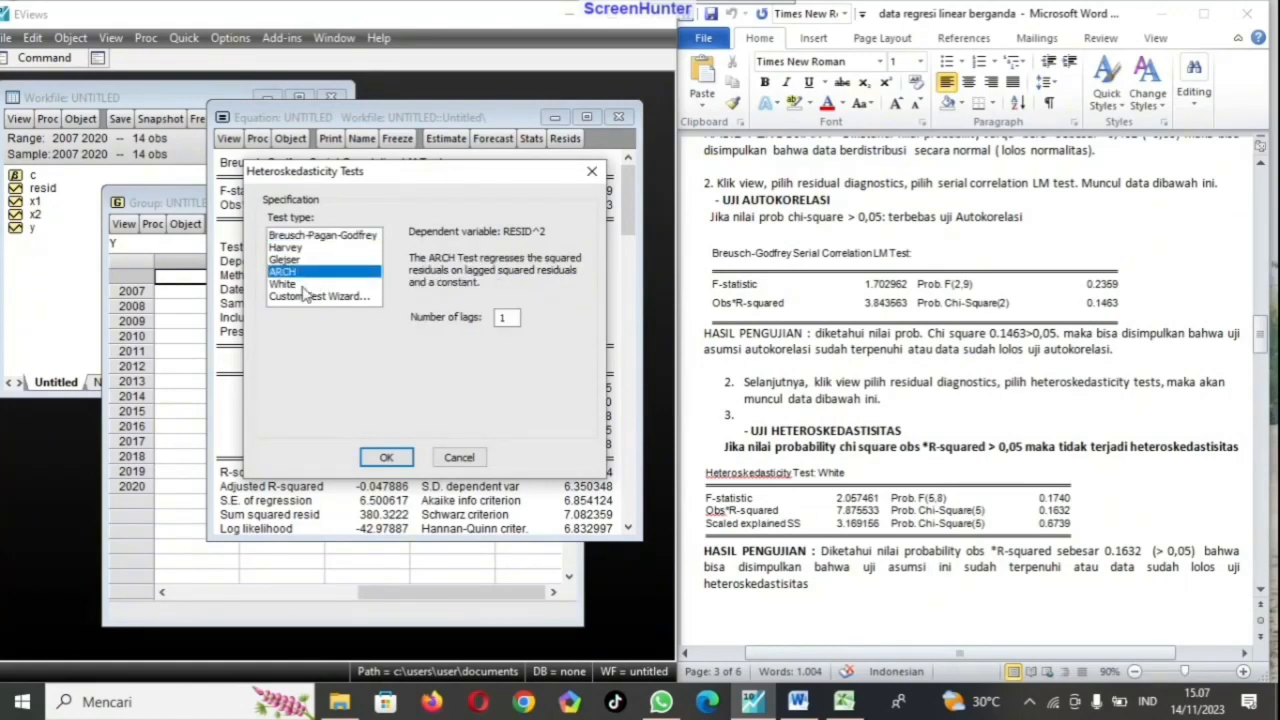
{"action": "left_click", "coordinate": [303, 285]}
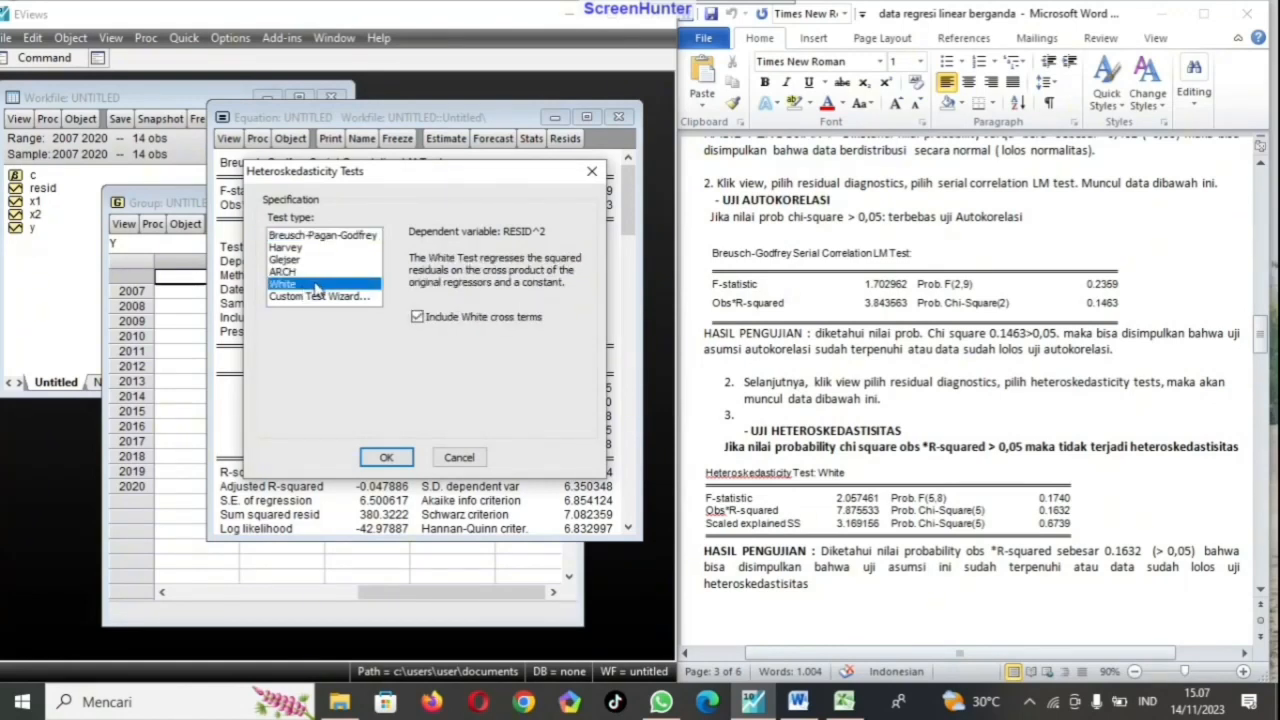
{"action": "left_click", "coordinate": [387, 458]}
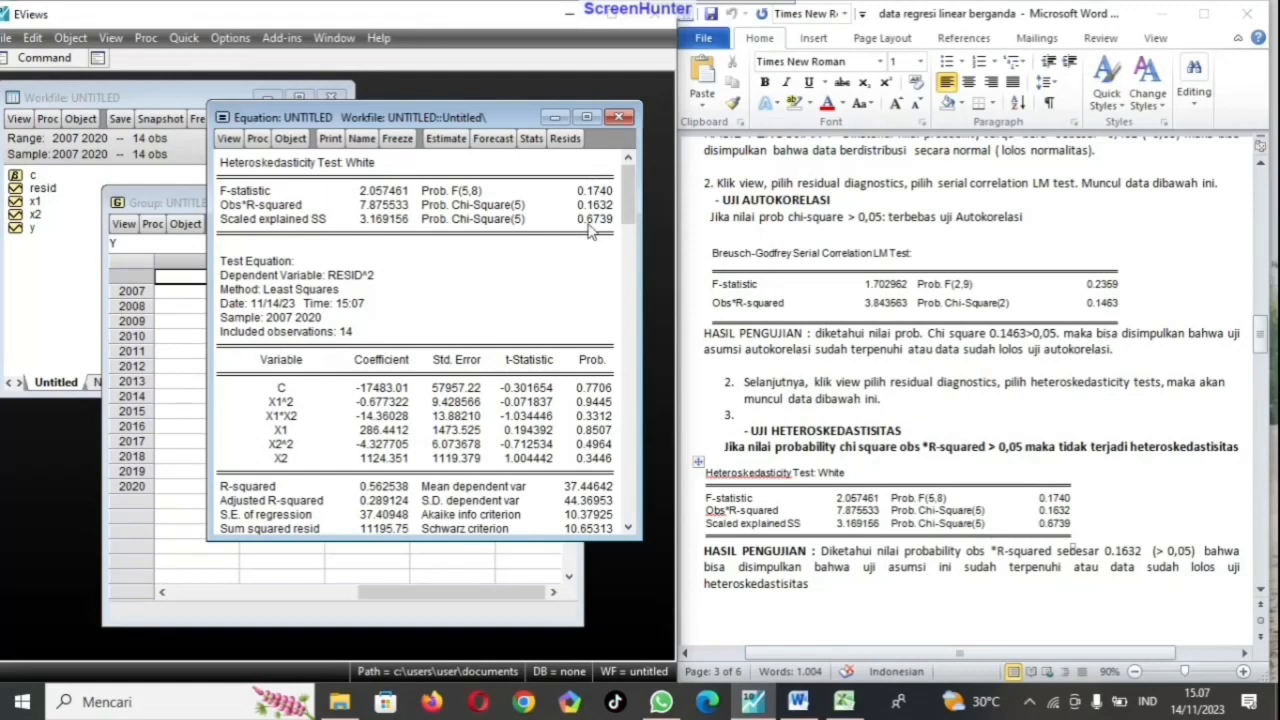
Step: Read the Word document's multicollinearity test instructions, then close the untitled equation in EViews and confirm its deletion
{"action": "left_click", "coordinate": [759, 523]}
{"action": "scroll", "coordinate": [759, 523], "scroll_direction": "down", "scroll_amount": 1}
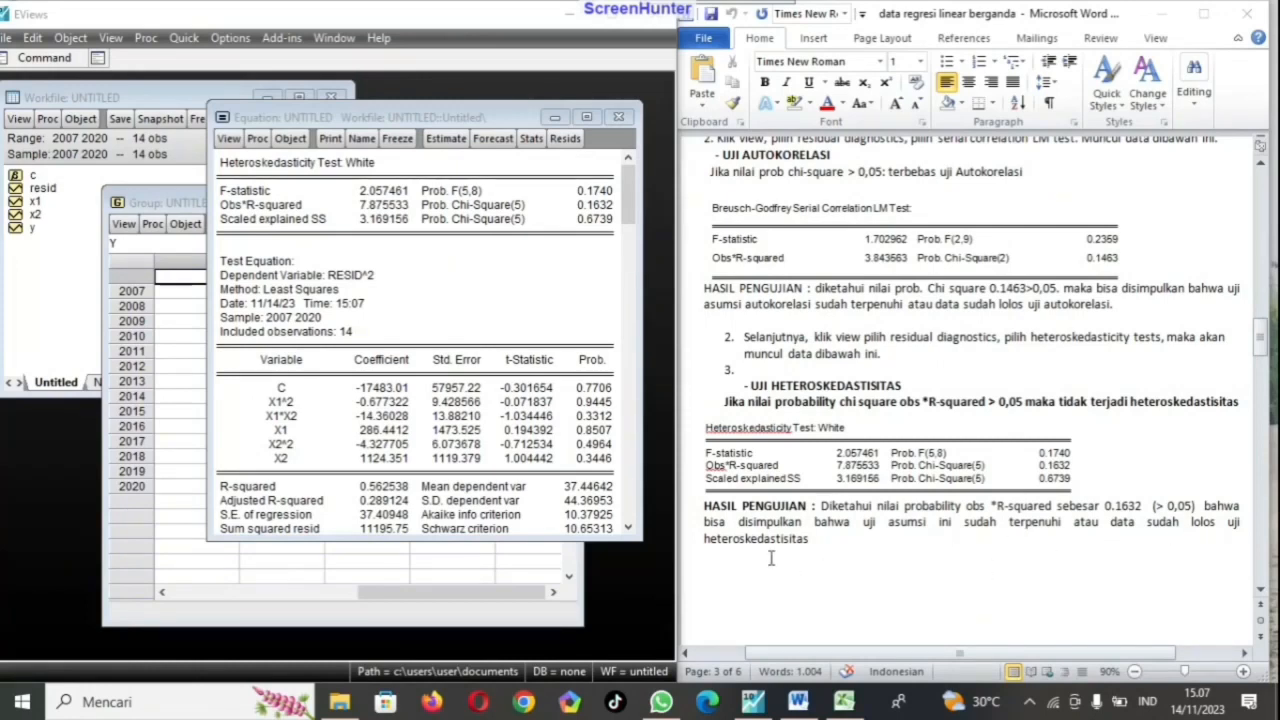
{"action": "scroll", "coordinate": [800, 535], "scroll_direction": "down", "scroll_amount": 4}
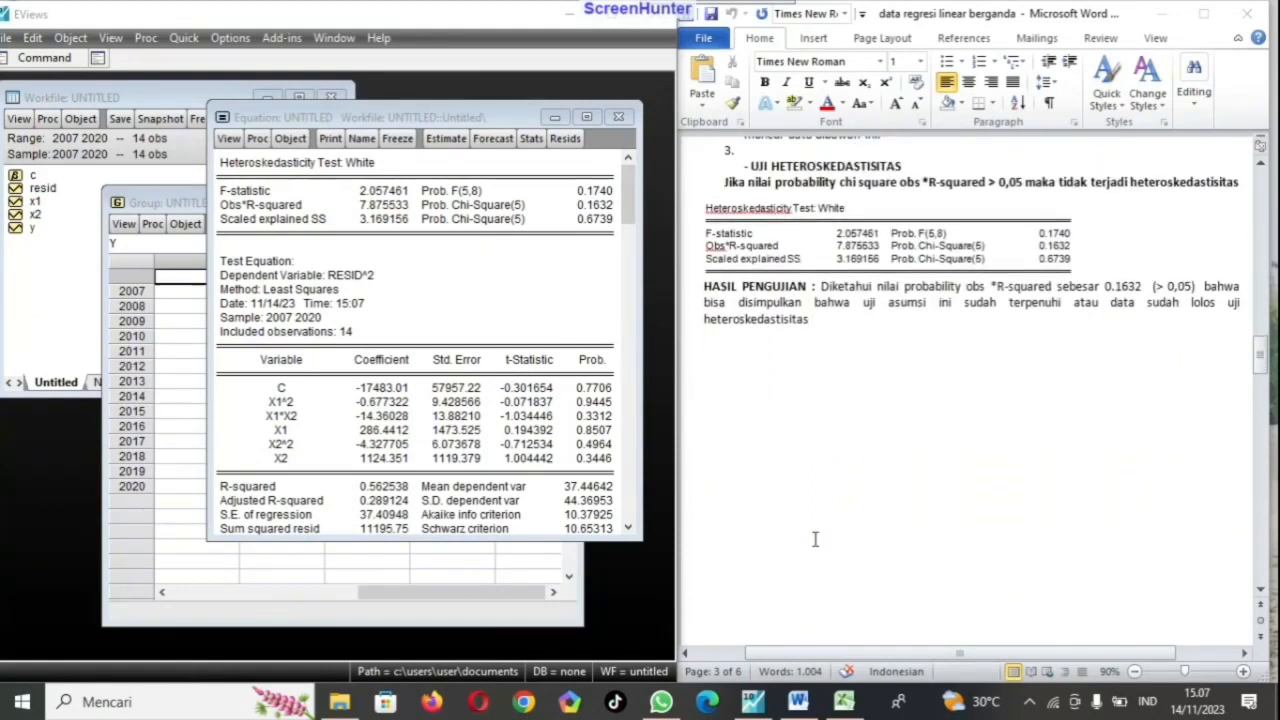
{"action": "scroll", "coordinate": [791, 406], "scroll_direction": "down", "scroll_amount": 9}
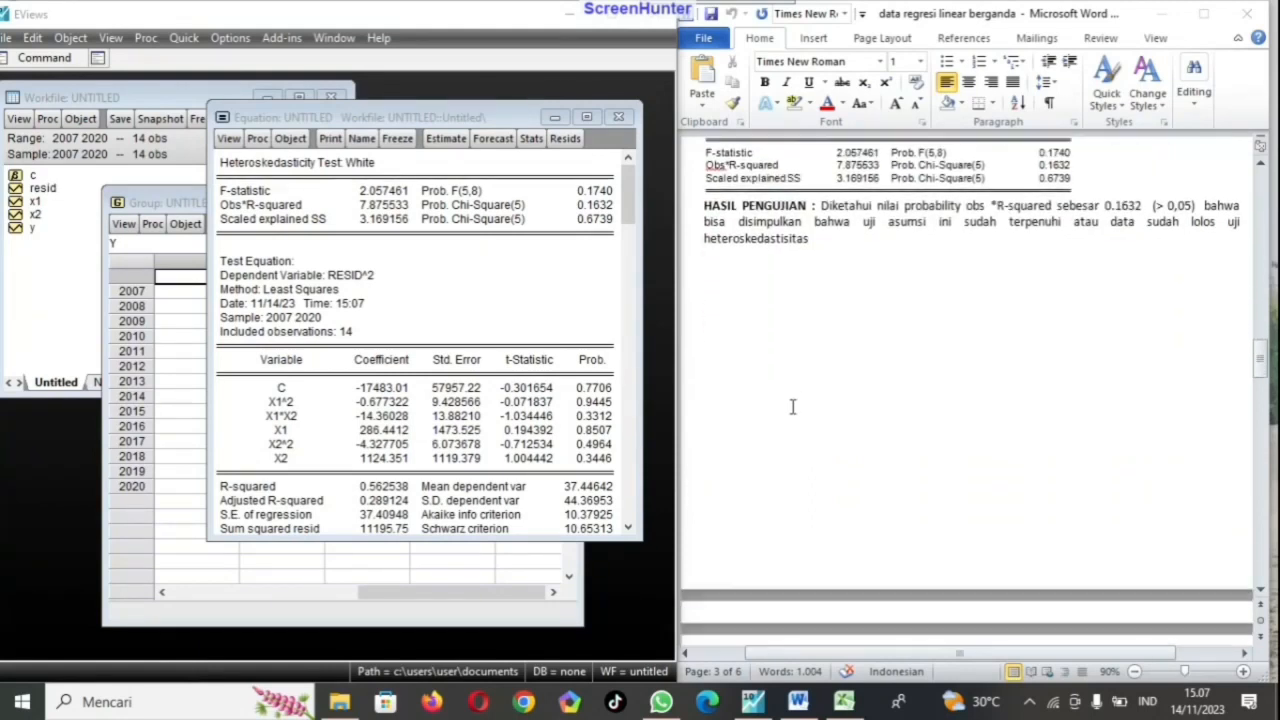
{"action": "scroll", "coordinate": [791, 414], "scroll_direction": "down", "scroll_amount": 2}
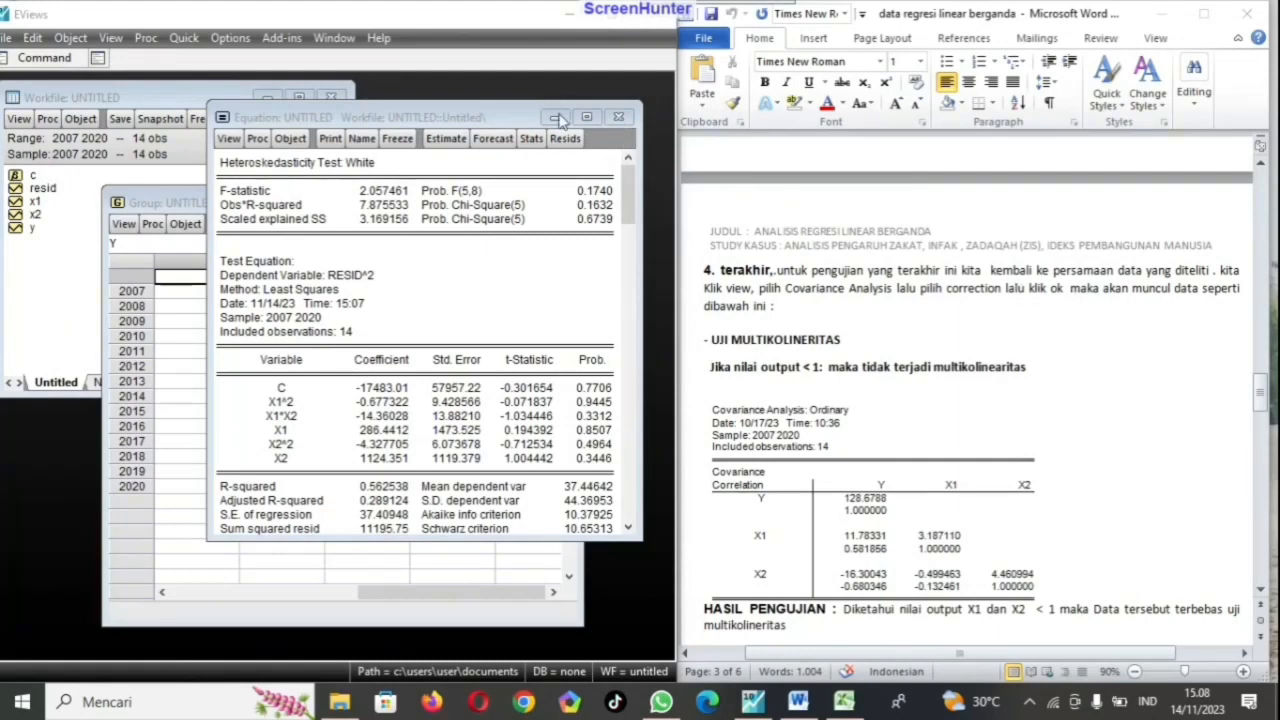
{"action": "left_click", "coordinate": [619, 118]}
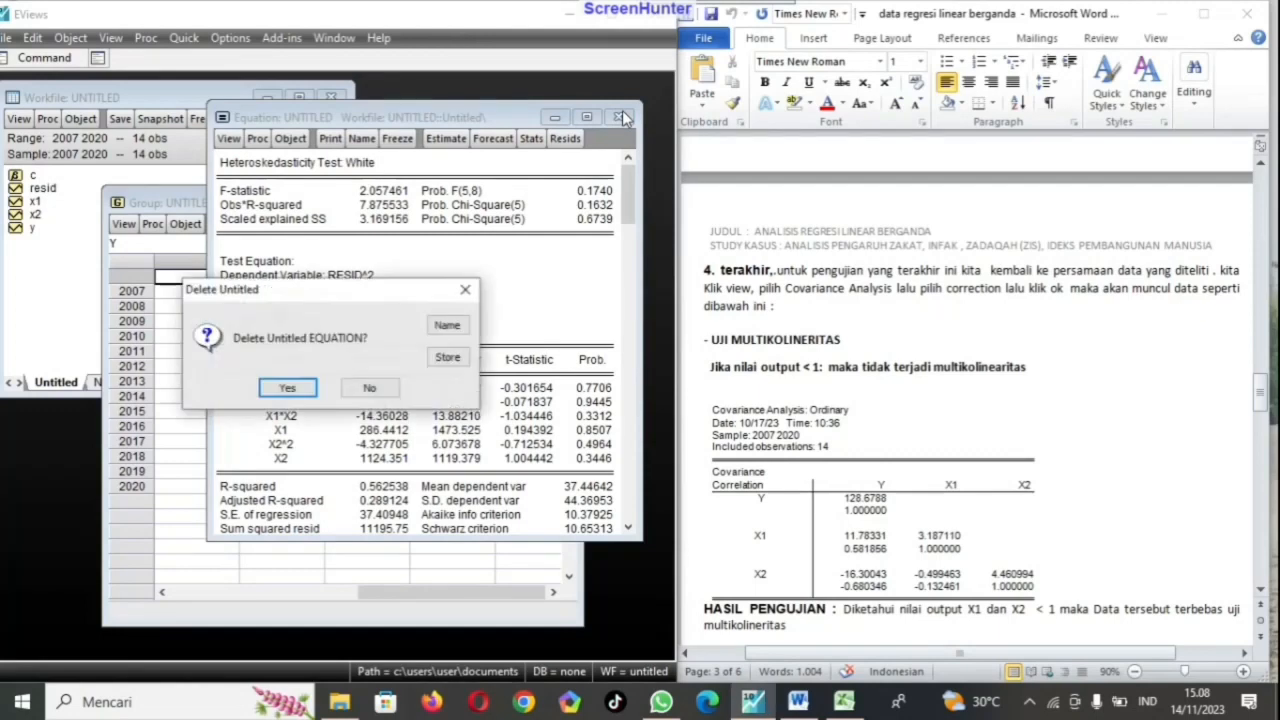
{"action": "left_click", "coordinate": [286, 390]}
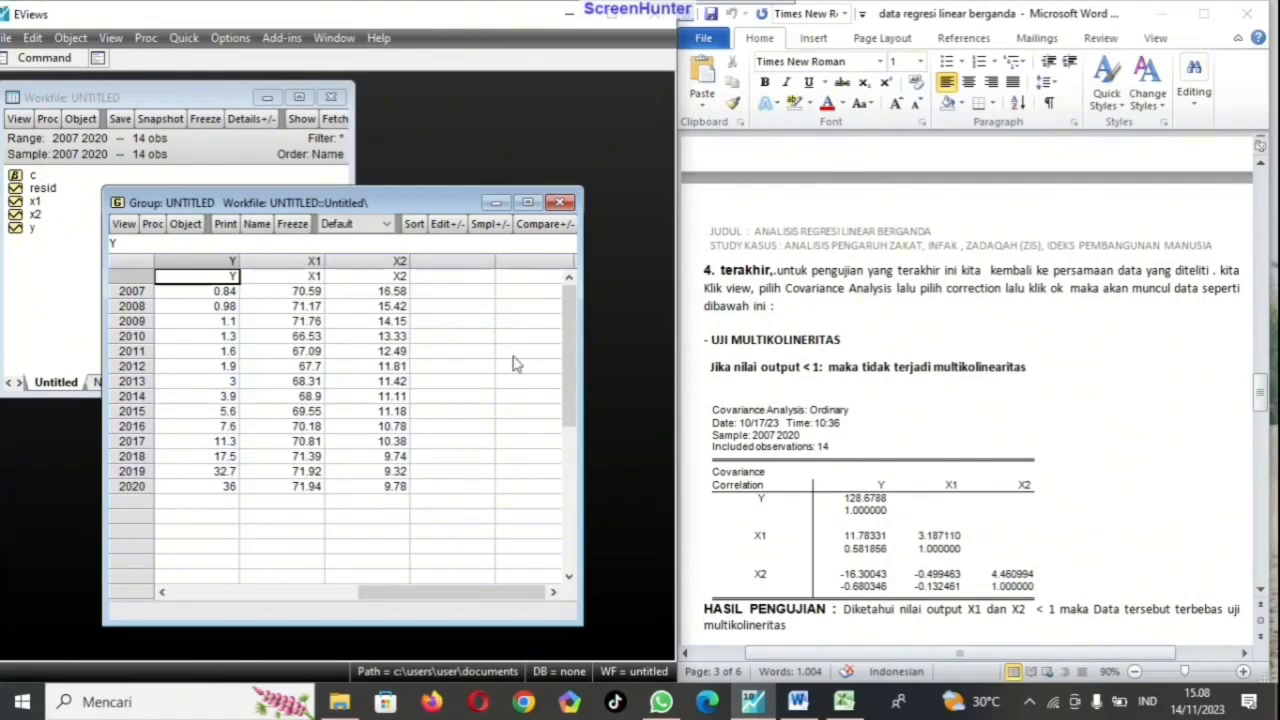
Step: Run an ordinary Covariance Analysis of the y, x1 and x2 group for 2007 2020, showing both covariance and correlation
{"action": "left_click", "coordinate": [124, 224]}
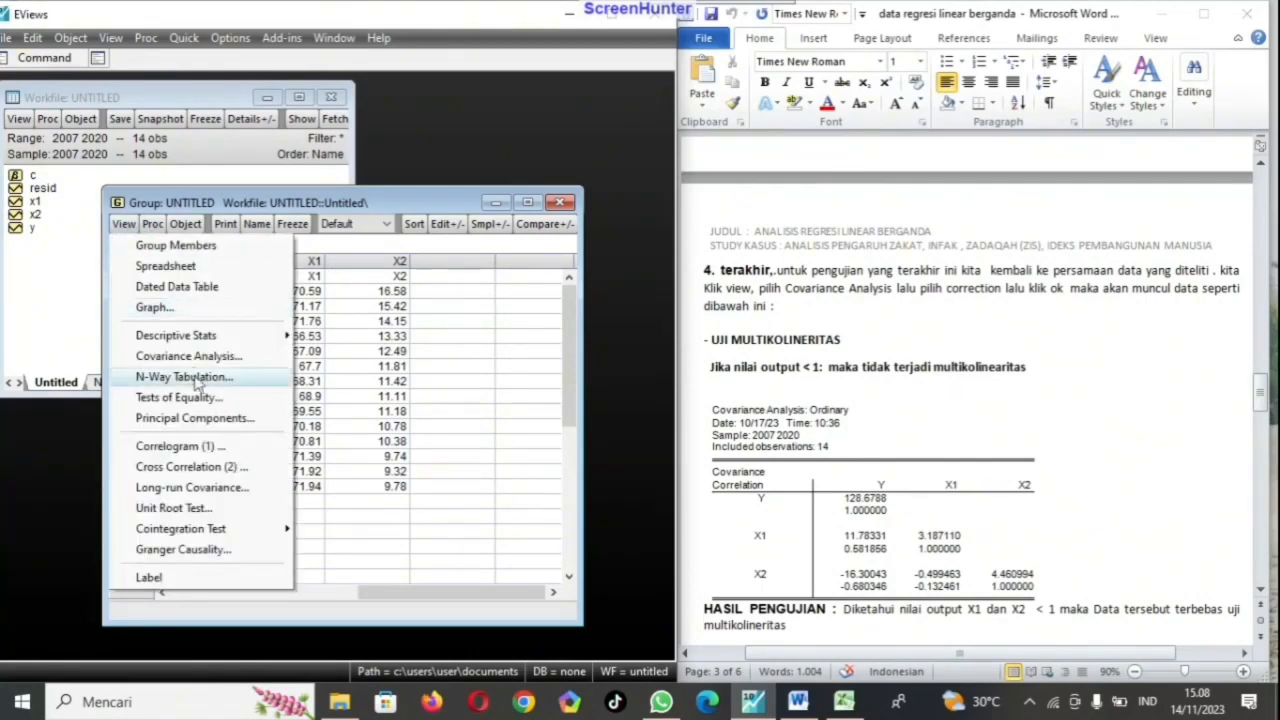
{"action": "left_click", "coordinate": [200, 355]}
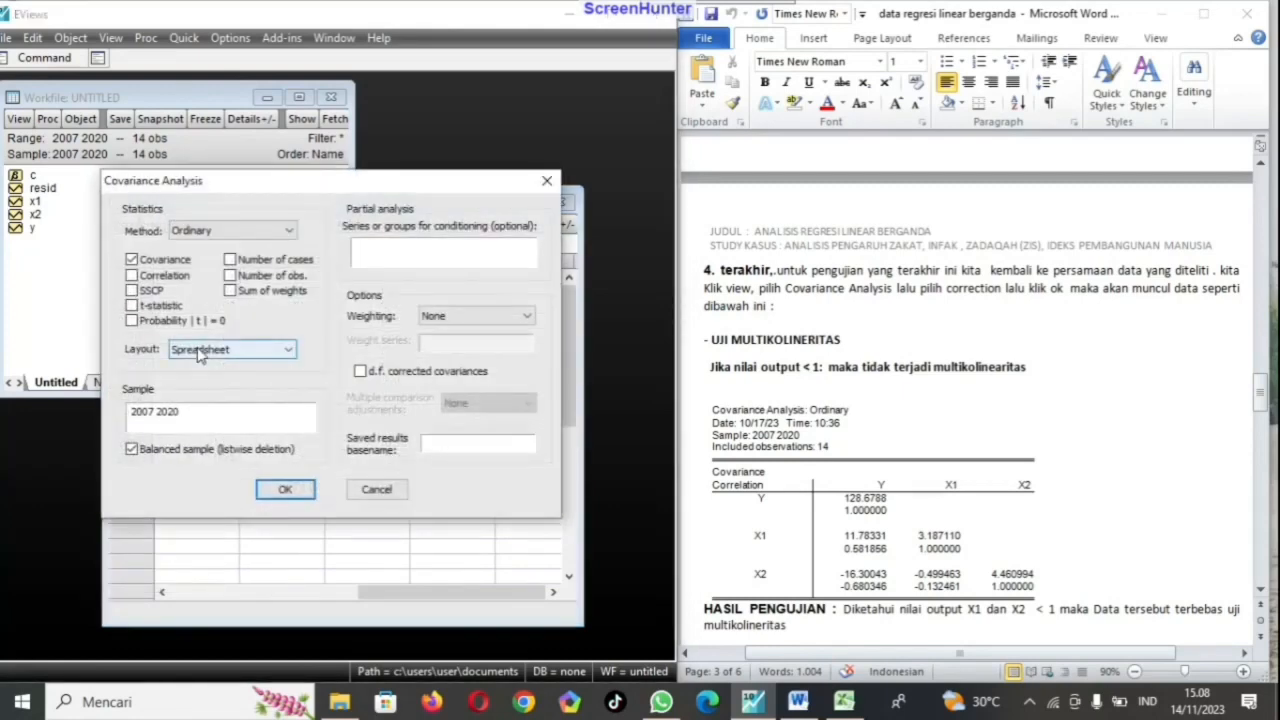
{"action": "left_click", "coordinate": [132, 276]}
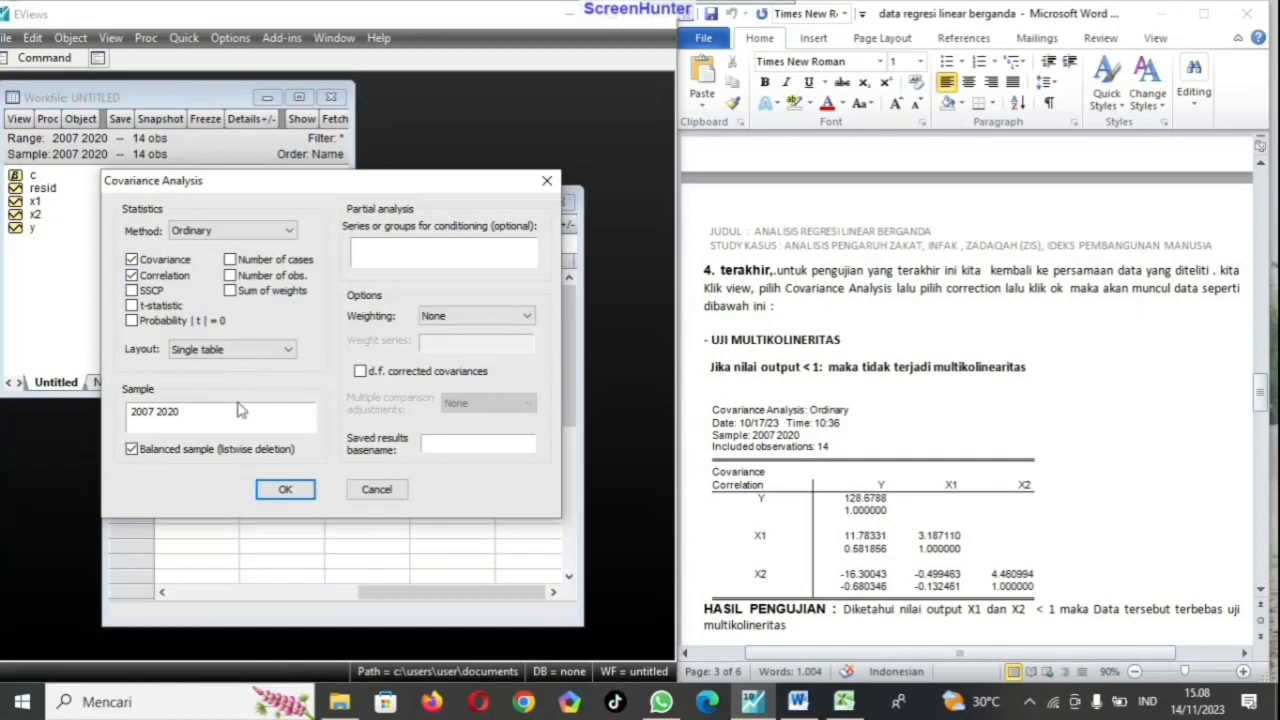
{"action": "left_click", "coordinate": [293, 489]}
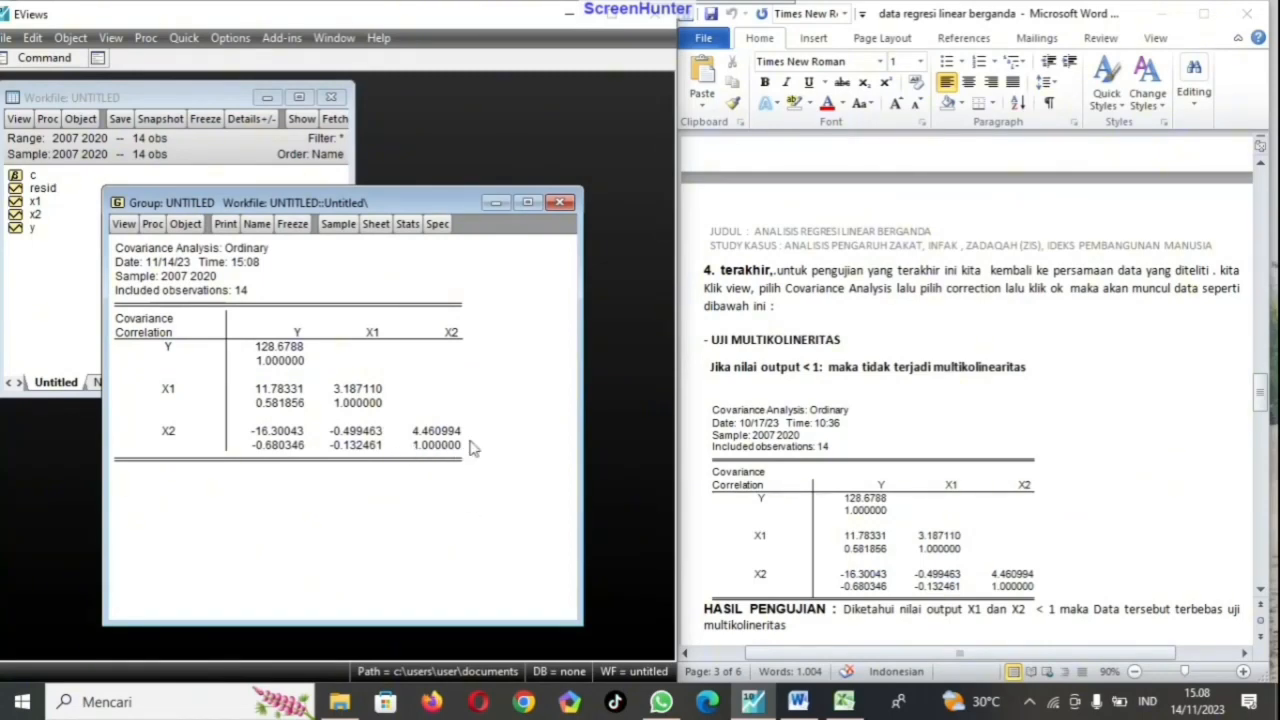
Step: Read the Word document's multicollinearity conclusion, research hypothesis, T test analysis and regression equation interpretation
{"action": "left_click", "coordinate": [845, 478]}
{"action": "scroll", "coordinate": [845, 478], "scroll_direction": "down", "scroll_amount": 1}
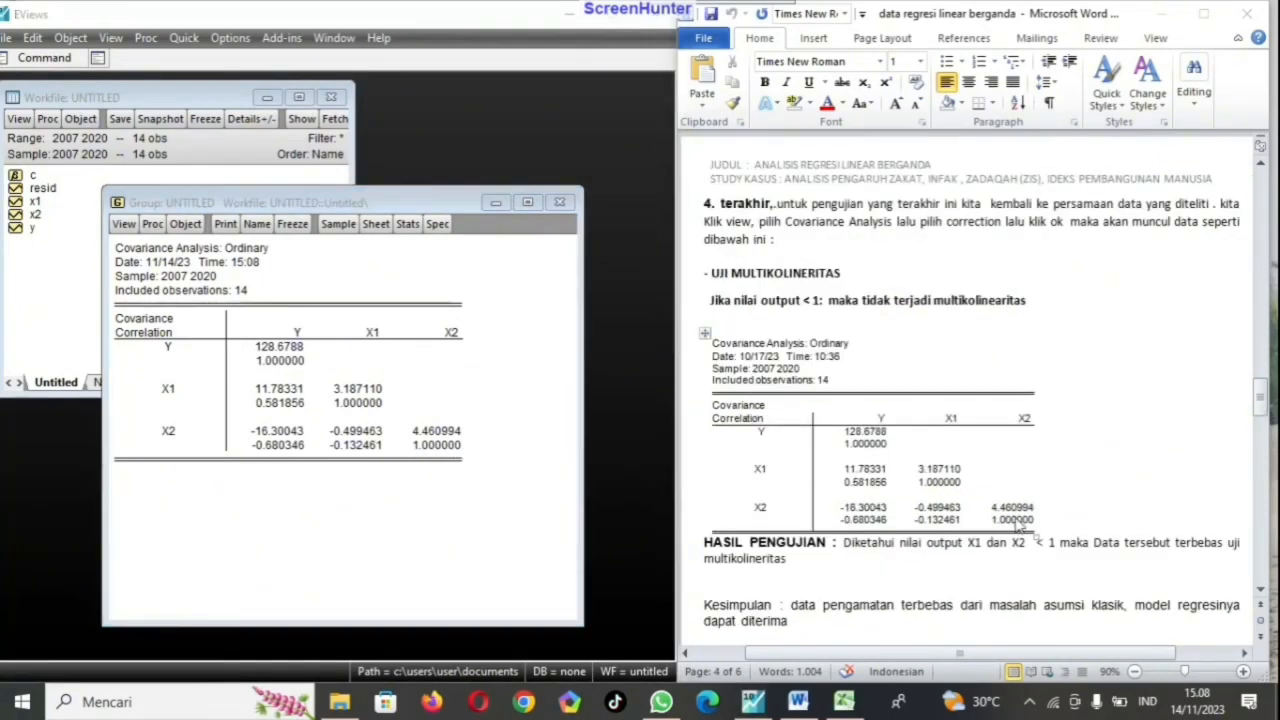
{"action": "scroll", "coordinate": [966, 538], "scroll_direction": "down", "scroll_amount": 2}
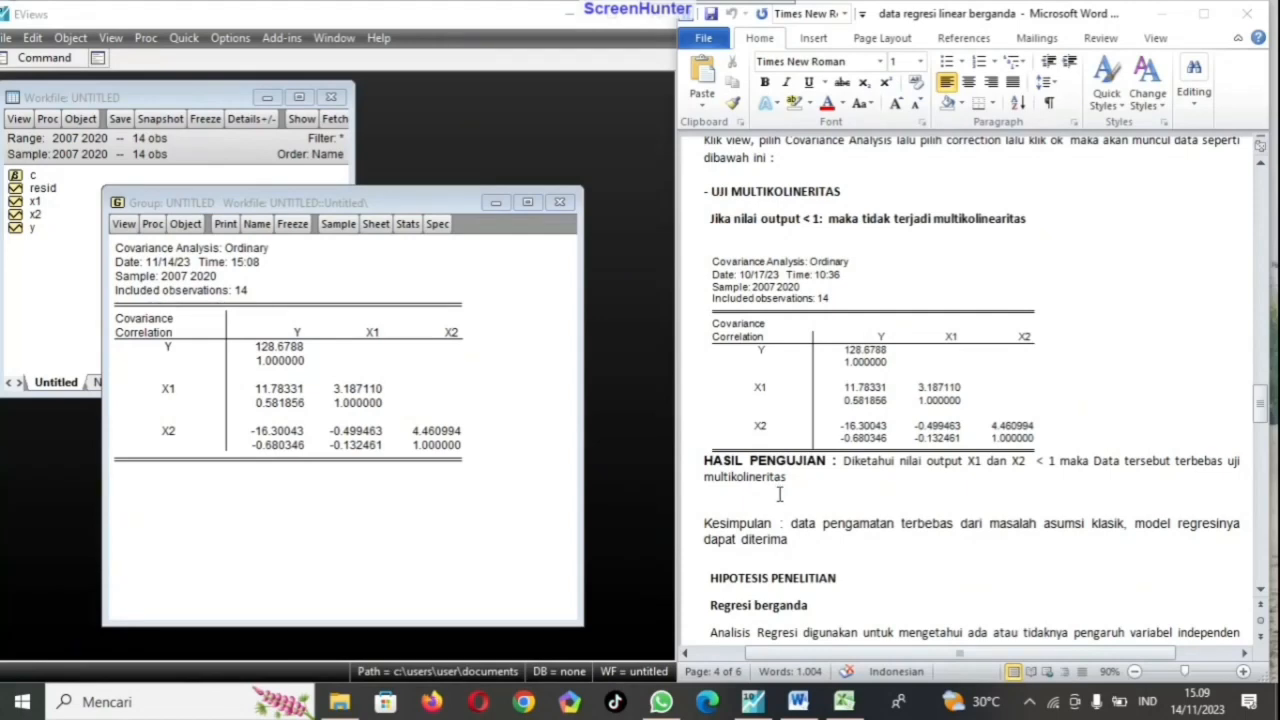
{"action": "scroll", "coordinate": [779, 493], "scroll_direction": "down", "scroll_amount": 1}
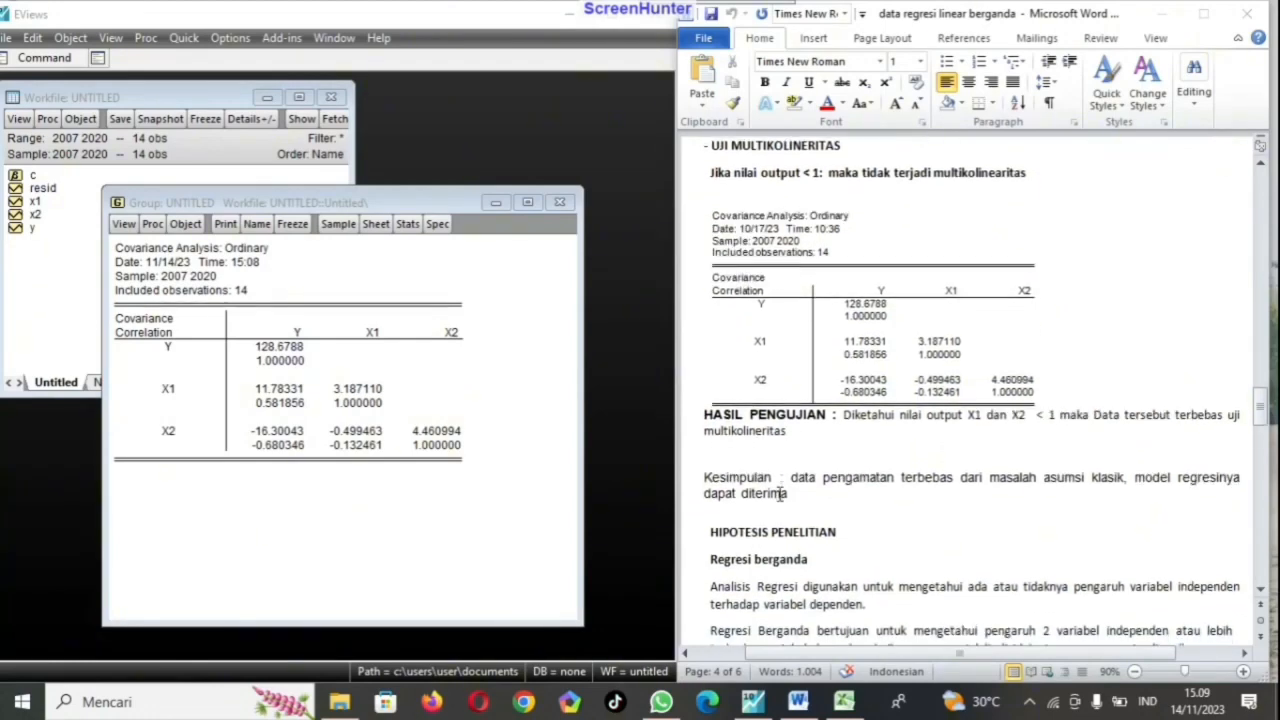
{"action": "scroll", "coordinate": [779, 493], "scroll_direction": "down", "scroll_amount": 1}
{"action": "scroll", "coordinate": [822, 496], "scroll_direction": "down", "scroll_amount": 1}
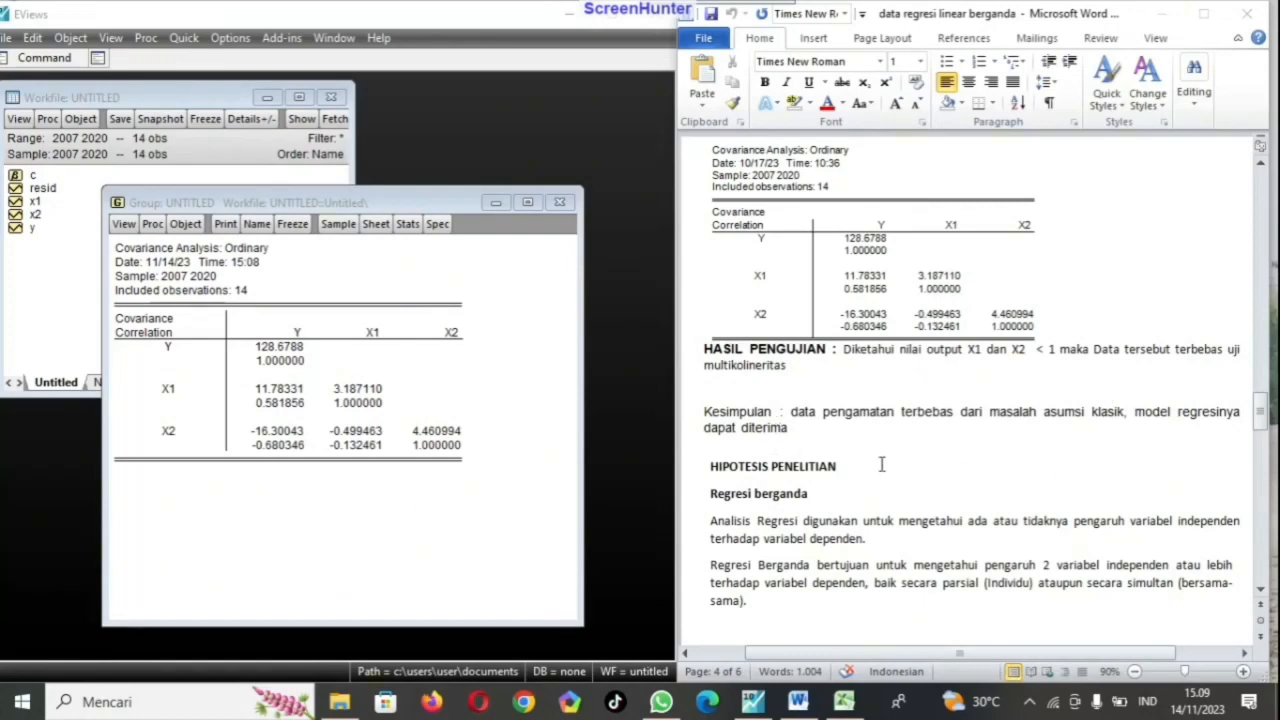
{"action": "scroll", "coordinate": [860, 465], "scroll_direction": "down", "scroll_amount": 3}
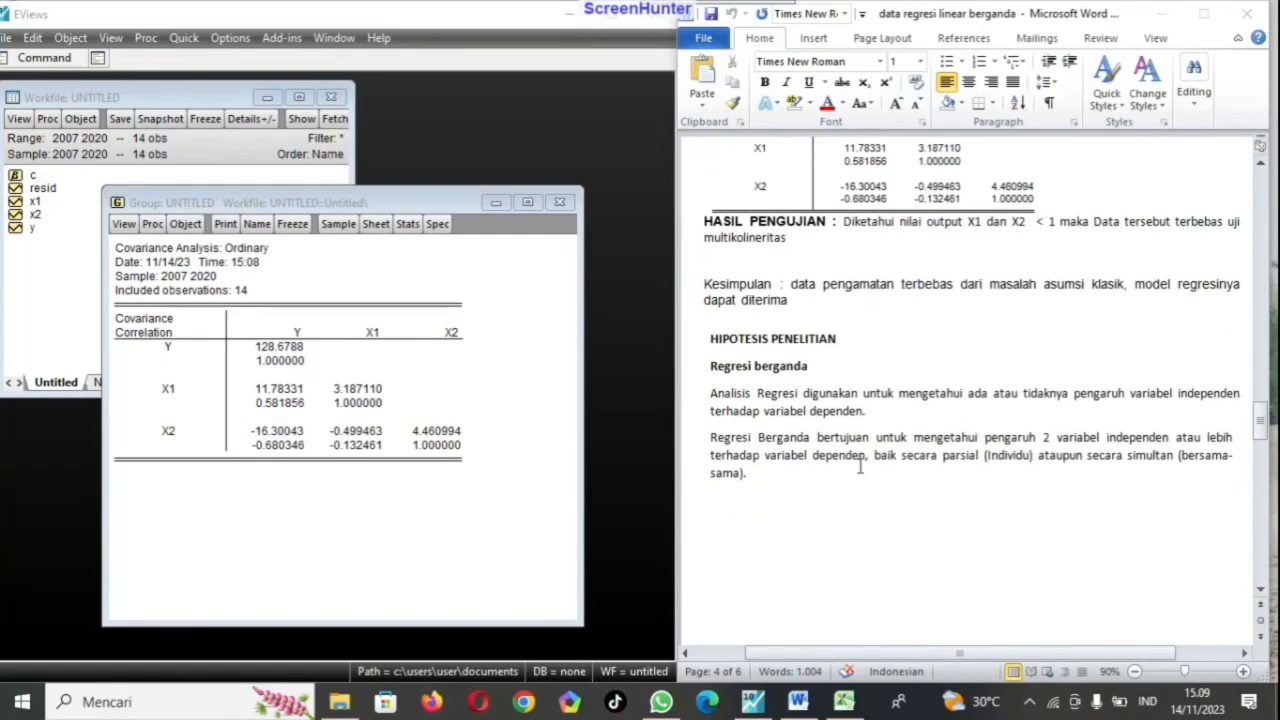
{"action": "scroll", "coordinate": [860, 465], "scroll_direction": "down", "scroll_amount": 1}
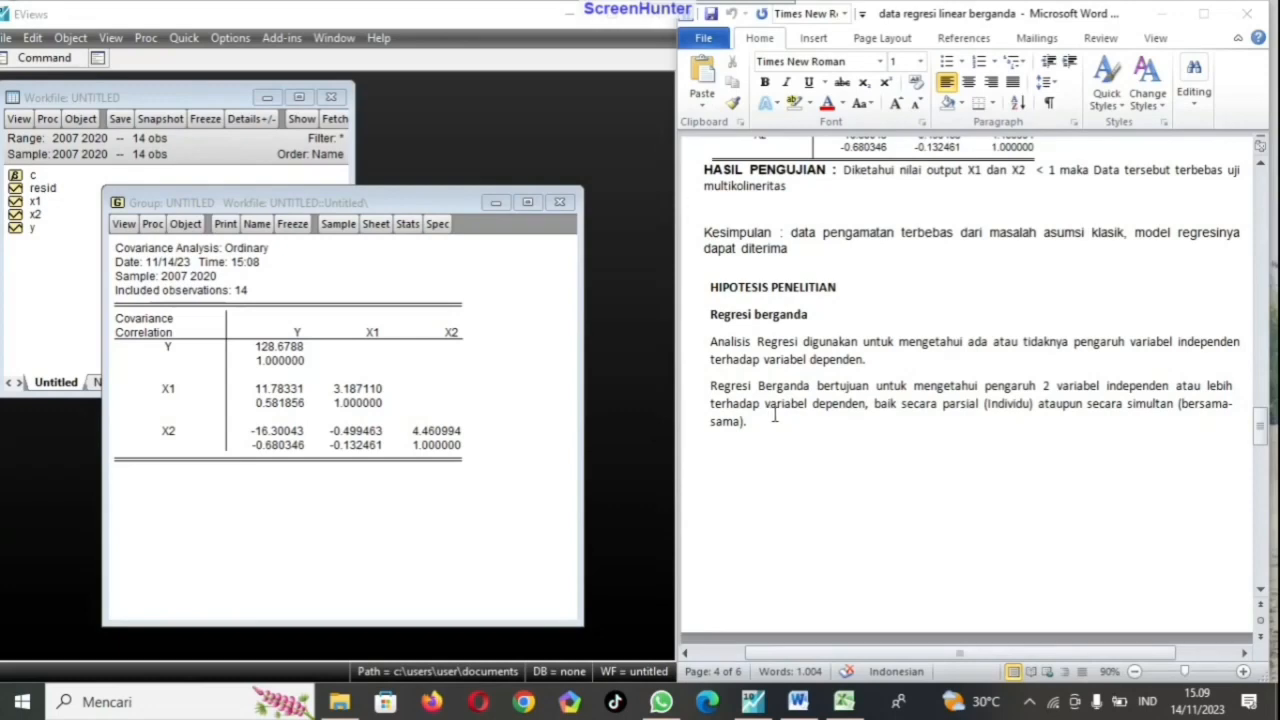
{"action": "scroll", "coordinate": [774, 415], "scroll_direction": "down", "scroll_amount": 10}
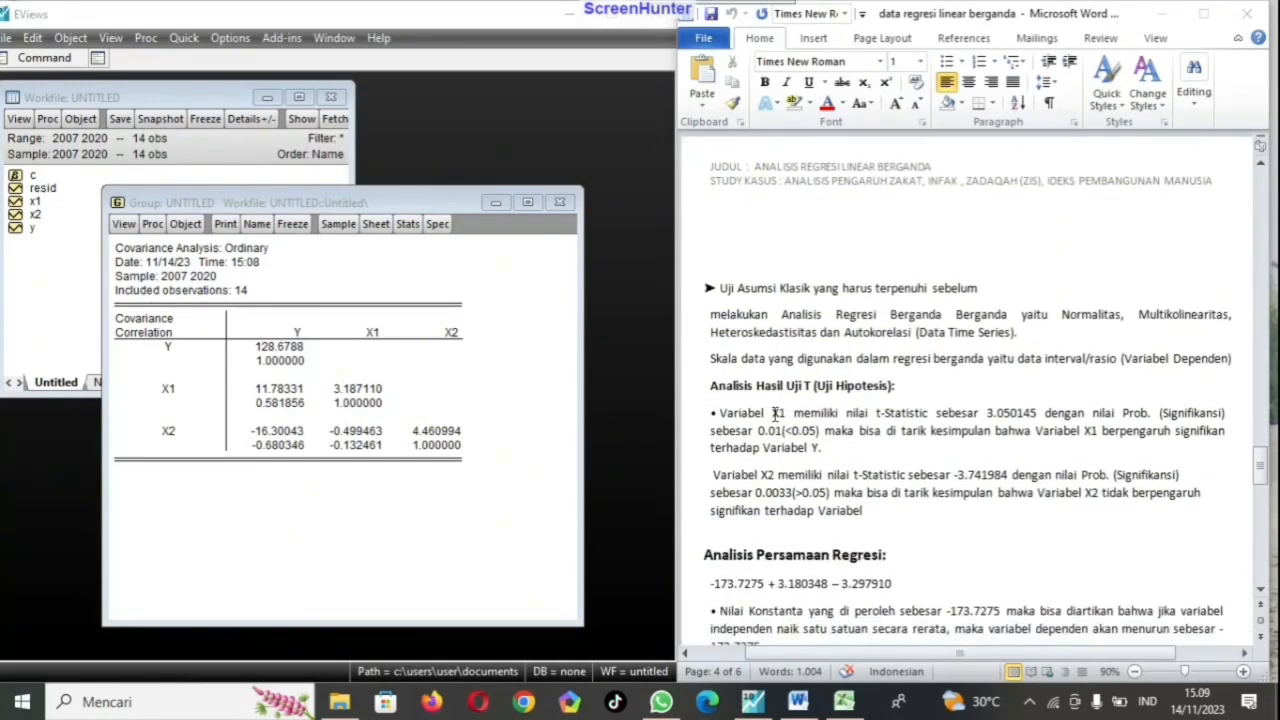
{"action": "scroll", "coordinate": [774, 415], "scroll_direction": "down", "scroll_amount": 3}
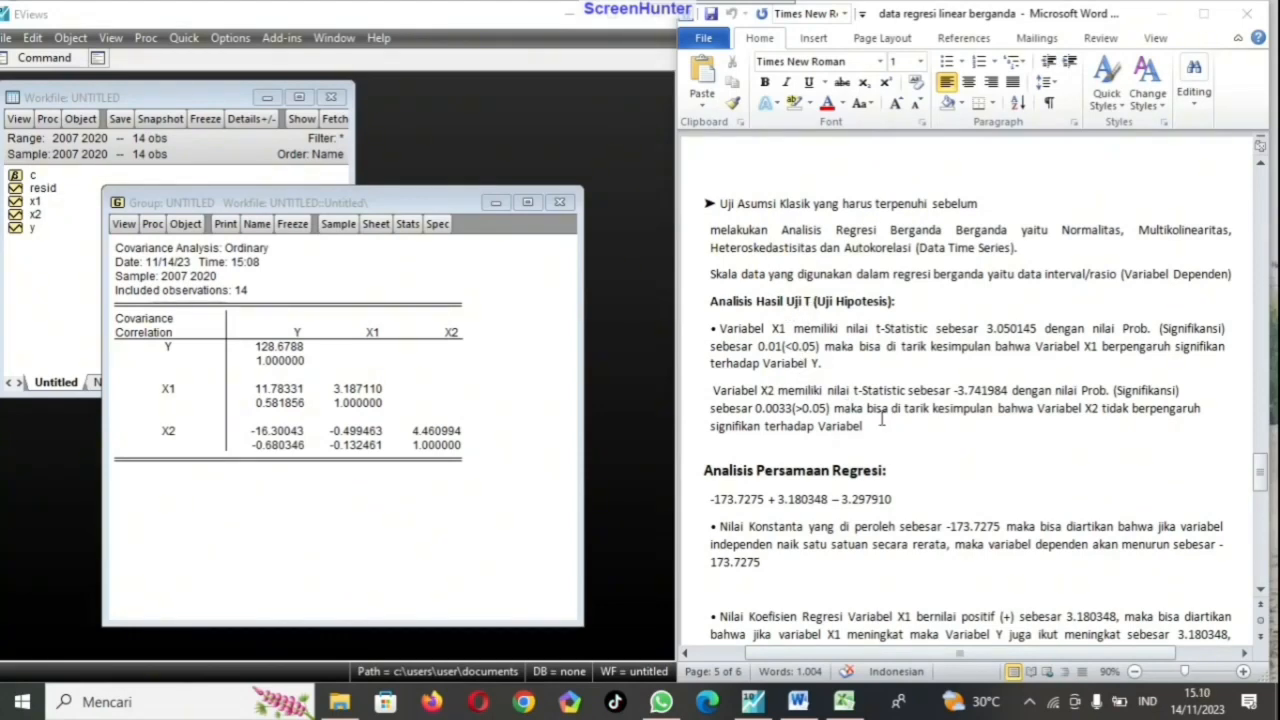
{"action": "scroll", "coordinate": [879, 474], "scroll_direction": "down", "scroll_amount": 4}
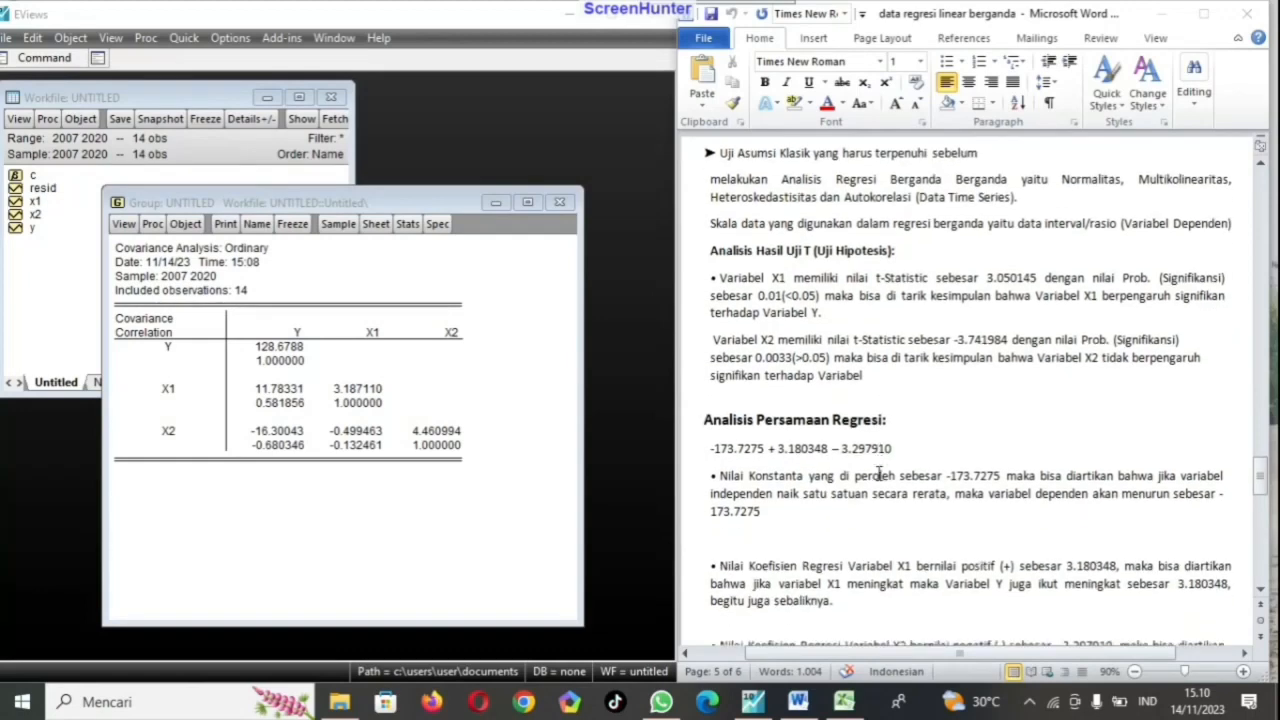
Step: Read the rest of the regression equation interpretation, then close the untitled group in EViews and confirm its deletion
{"action": "scroll", "coordinate": [879, 474], "scroll_direction": "down", "scroll_amount": 3}
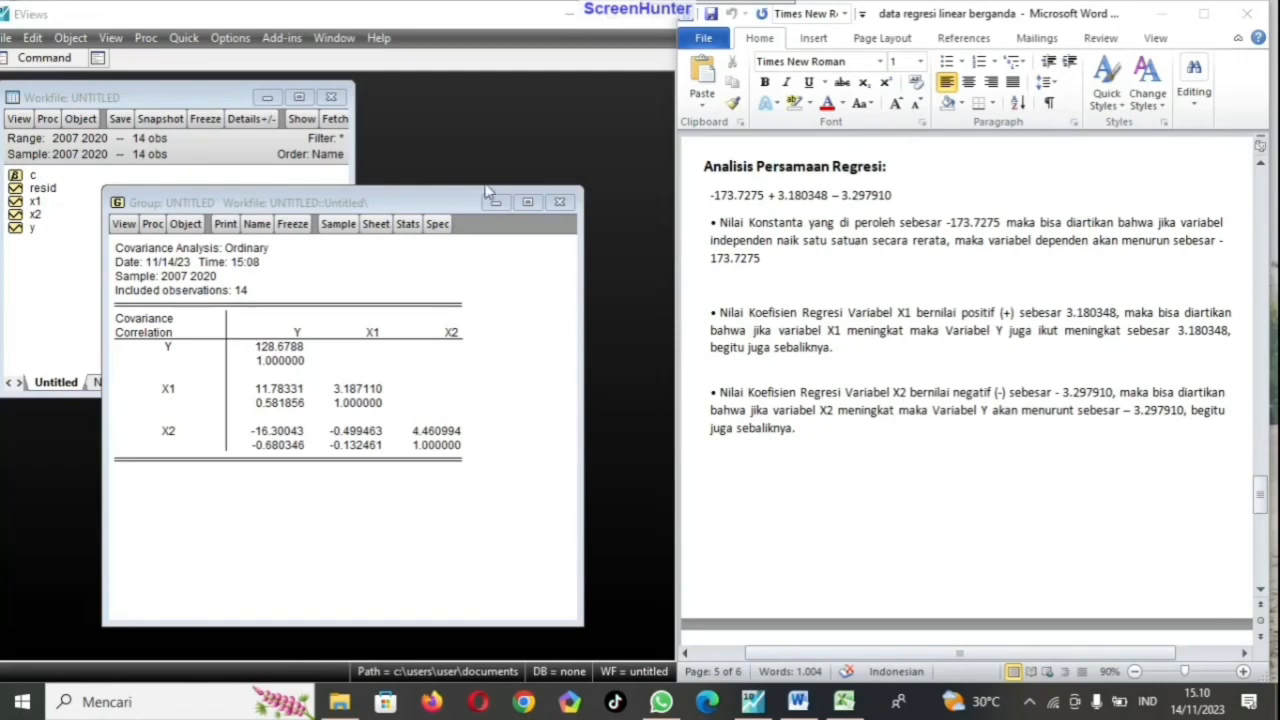
{"action": "left_click", "coordinate": [562, 203]}
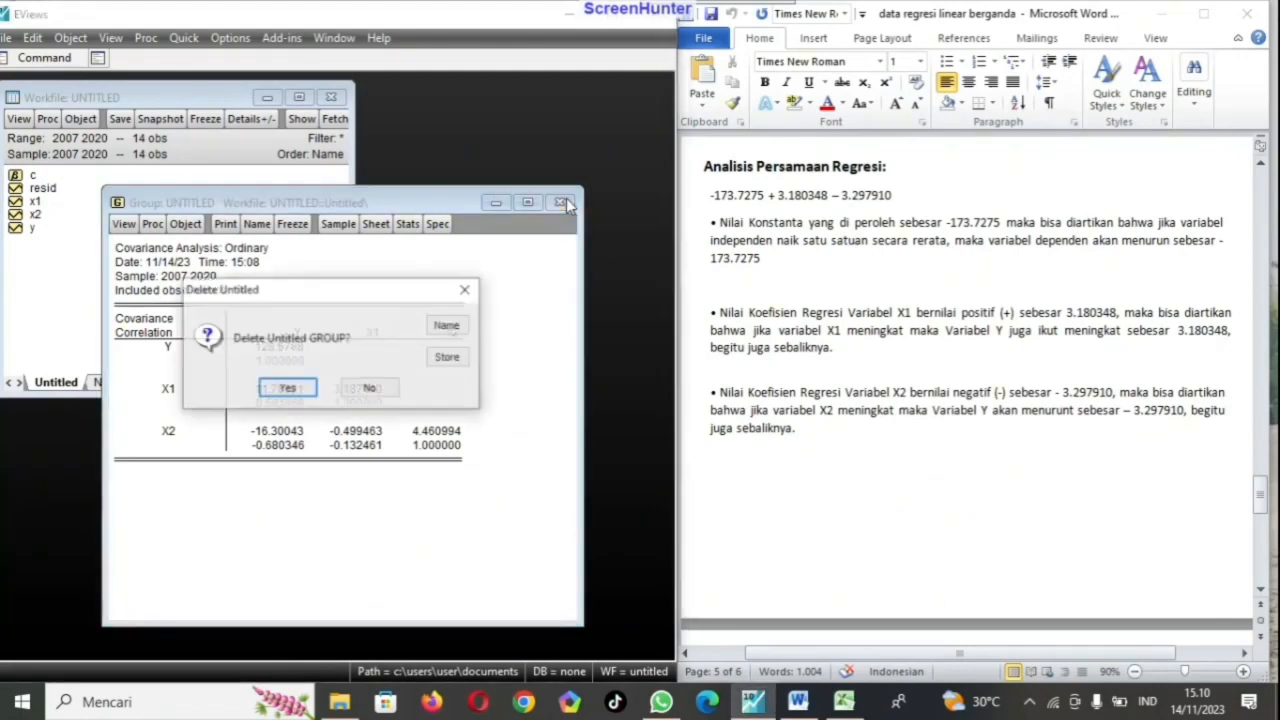
{"action": "left_click", "coordinate": [287, 389]}
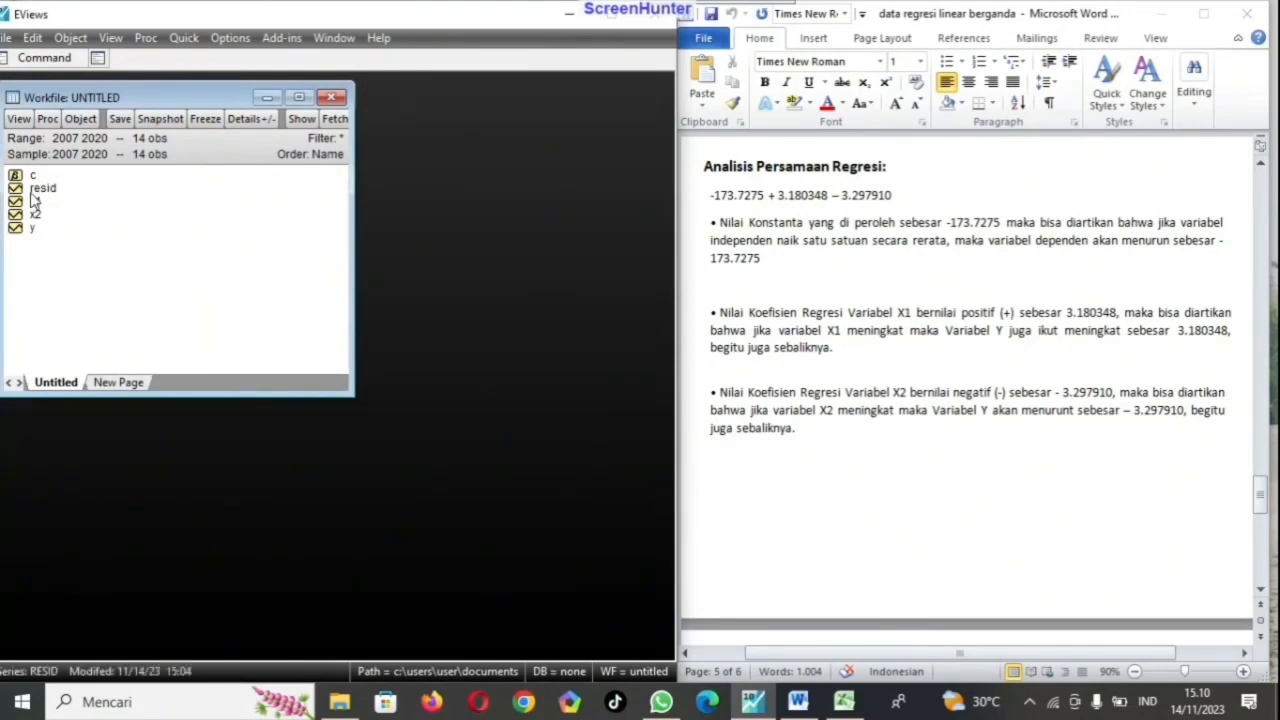
Step: Estimate the least squares equation y c x1 x2 in EViews for the sample 2007 2020
{"action": "left_click_drag", "start_coordinate": [31, 193], "coordinate": [70, 230]}
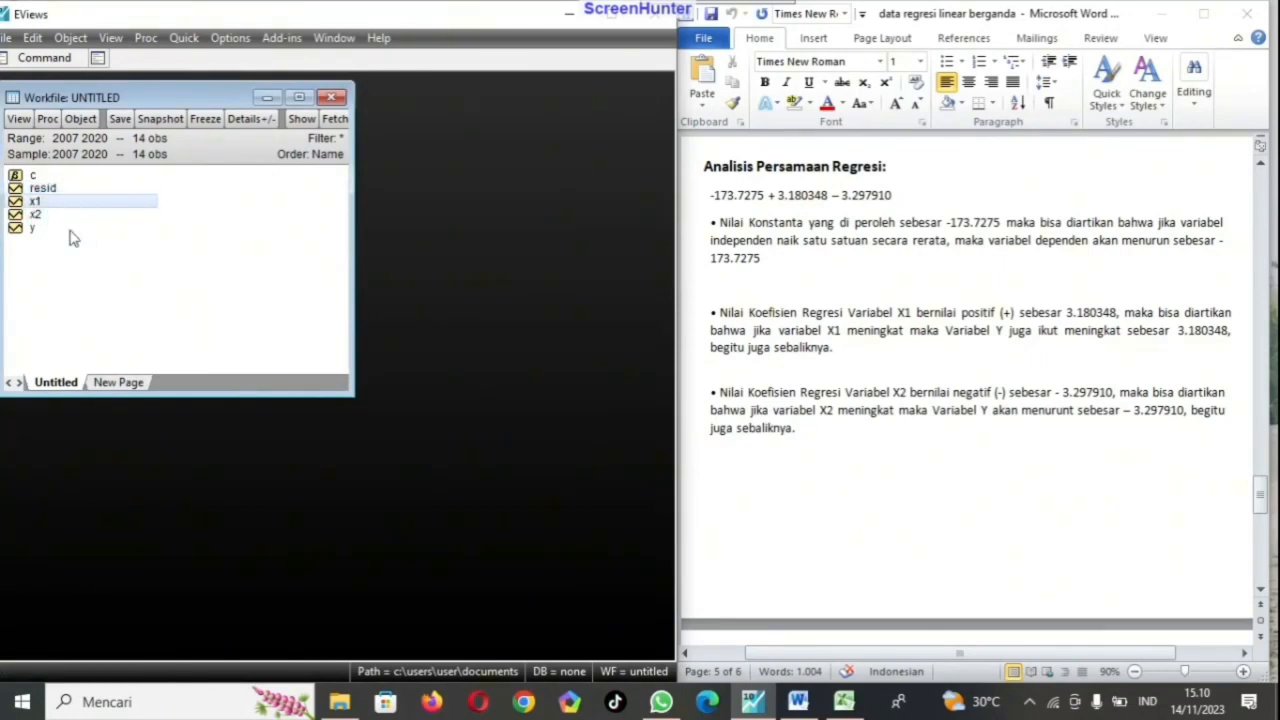
{"action": "left_click", "coordinate": [184, 38]}
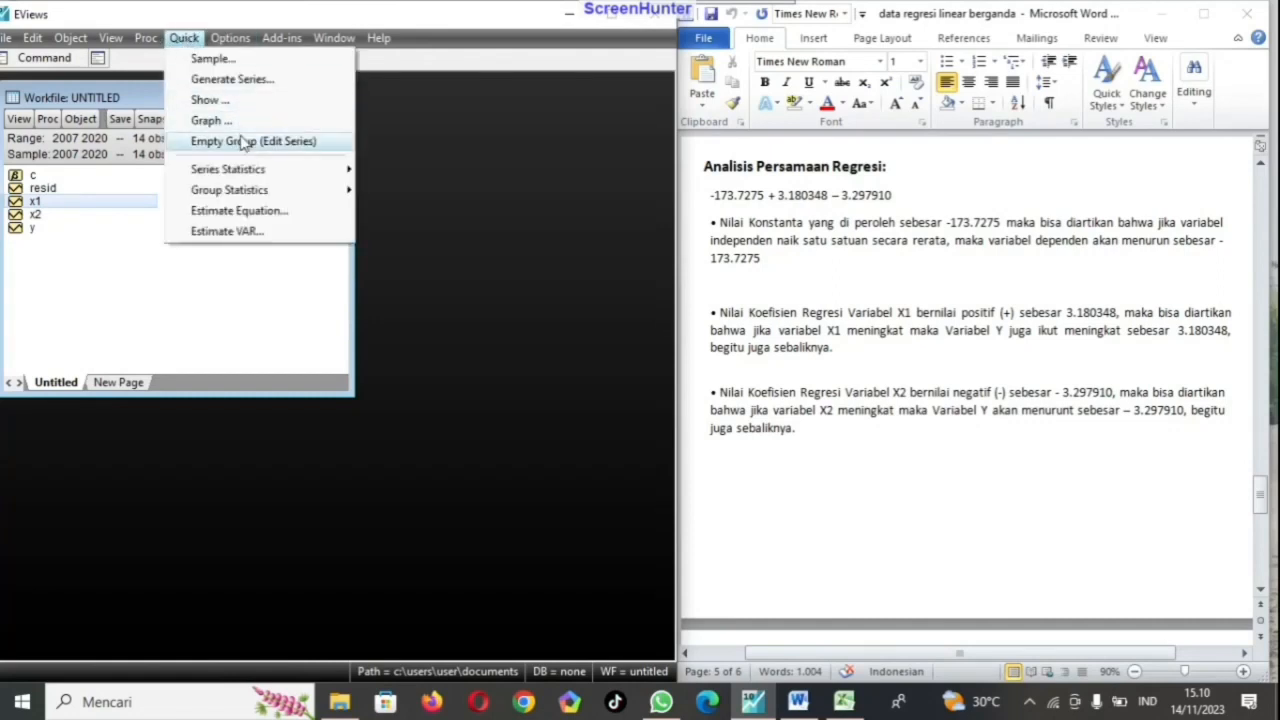
{"action": "left_click", "coordinate": [249, 210]}
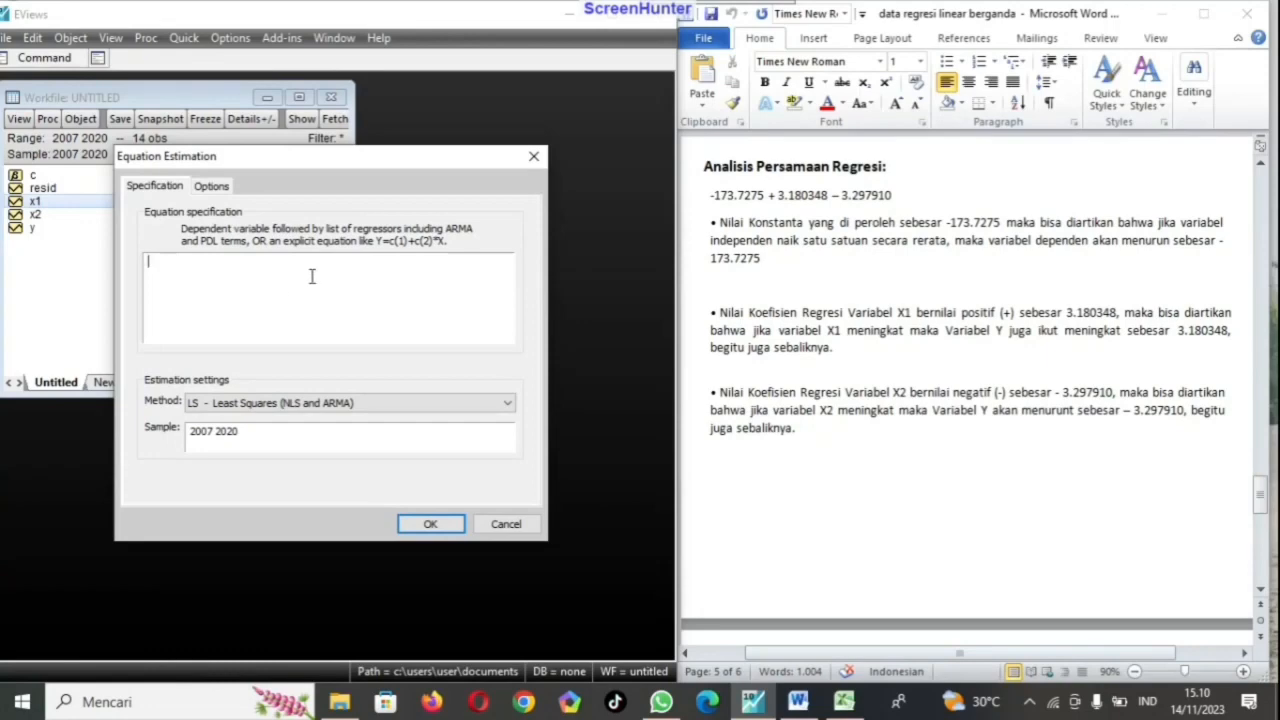
{"action": "type", "text": "y c x1 x2"}
{"action": "key", "text": "Return"}
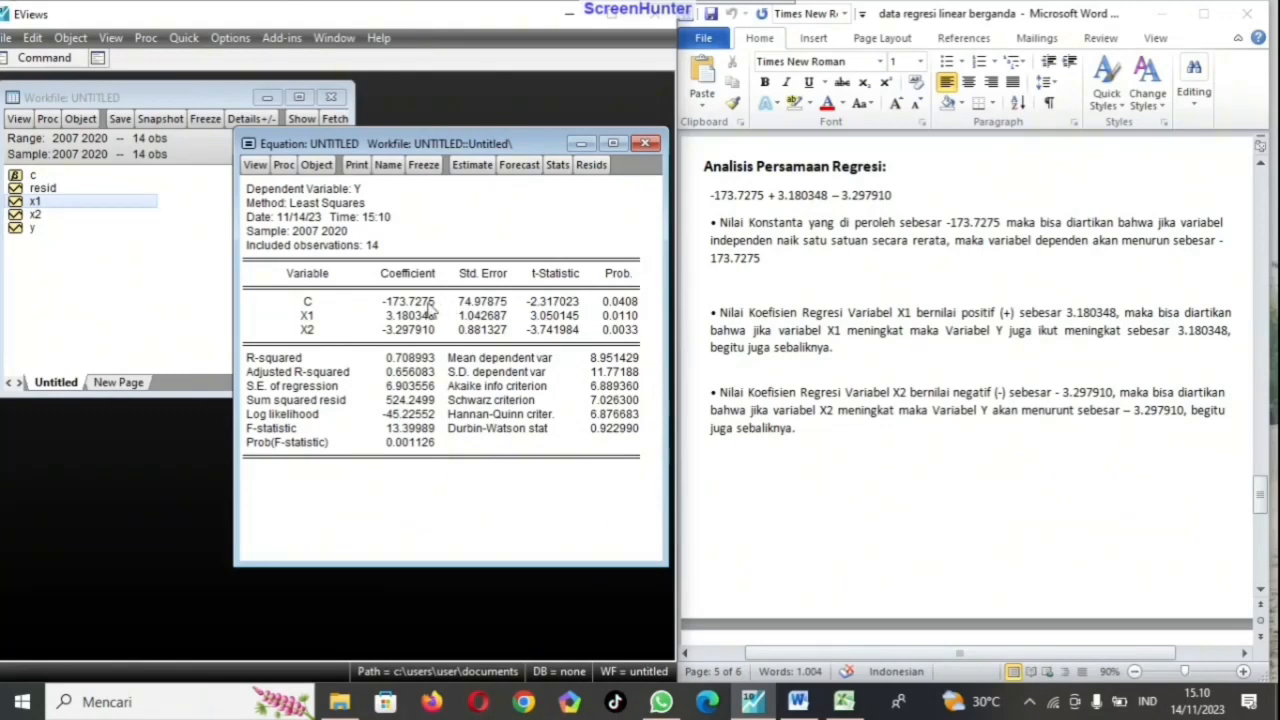
Step: Read the Word document's regression equation, F test and coefficient of determination analyses alongside the new regression output
{"action": "left_click", "coordinate": [712, 196]}
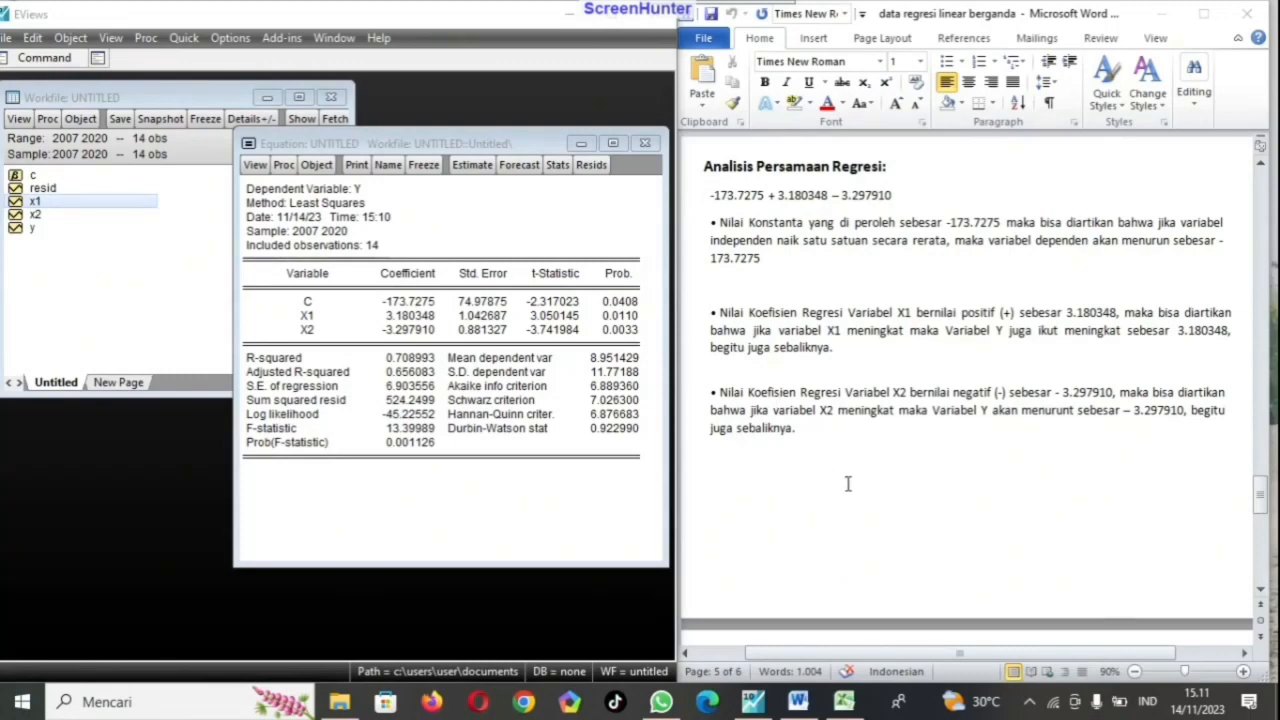
{"action": "scroll", "coordinate": [847, 484], "scroll_direction": "down", "scroll_amount": 5}
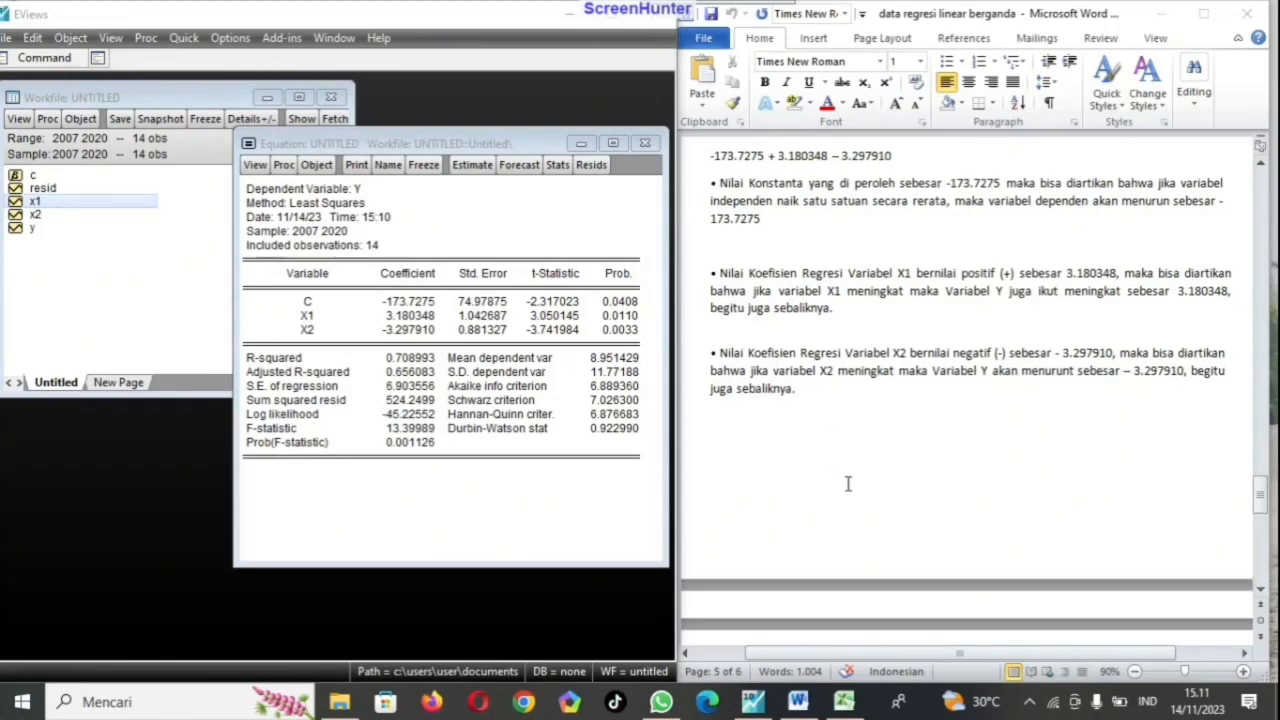
{"action": "scroll", "coordinate": [847, 484], "scroll_direction": "down", "scroll_amount": 5}
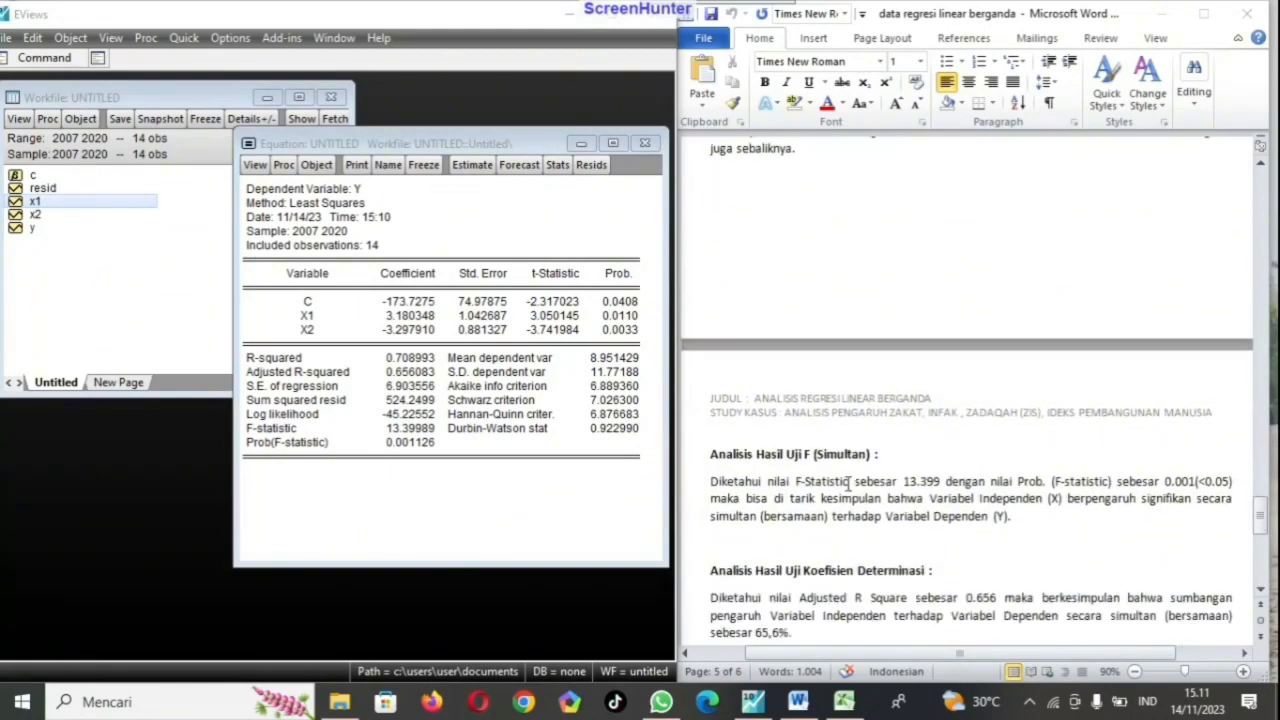
{"action": "scroll", "coordinate": [847, 484], "scroll_direction": "down", "scroll_amount": 3}
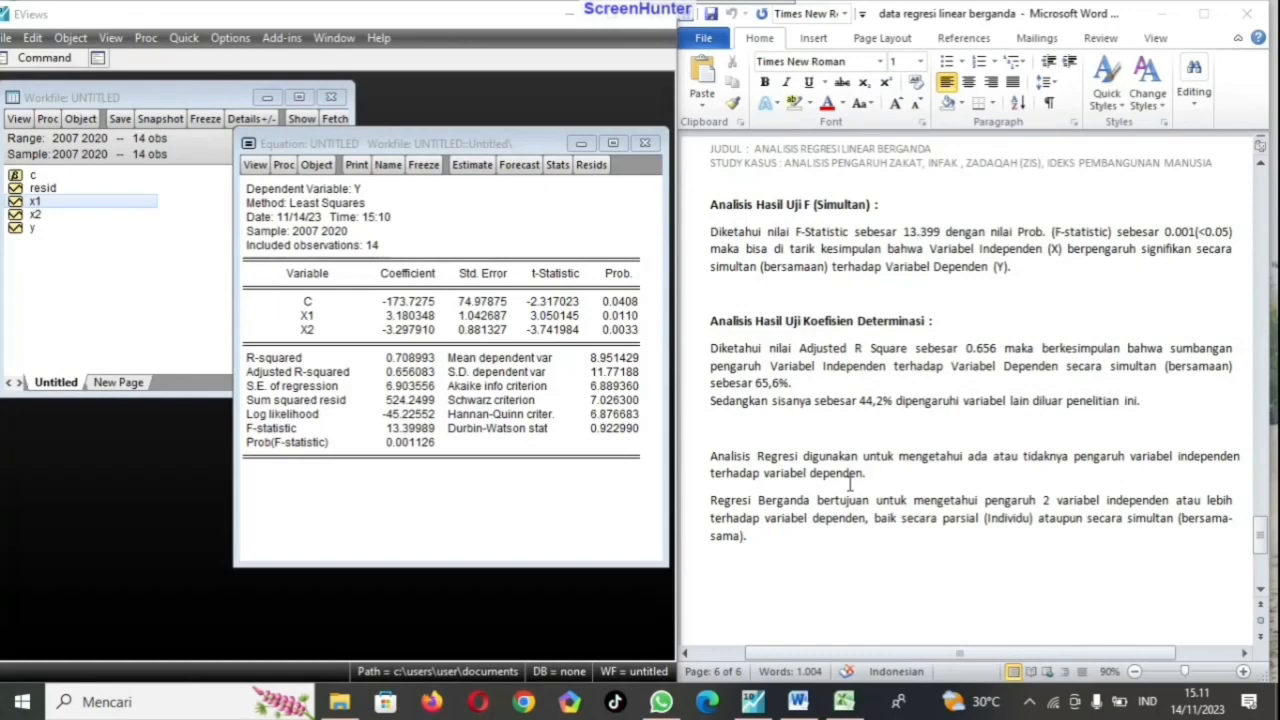
{"action": "scroll", "coordinate": [850, 484], "scroll_direction": "down", "scroll_amount": 5}
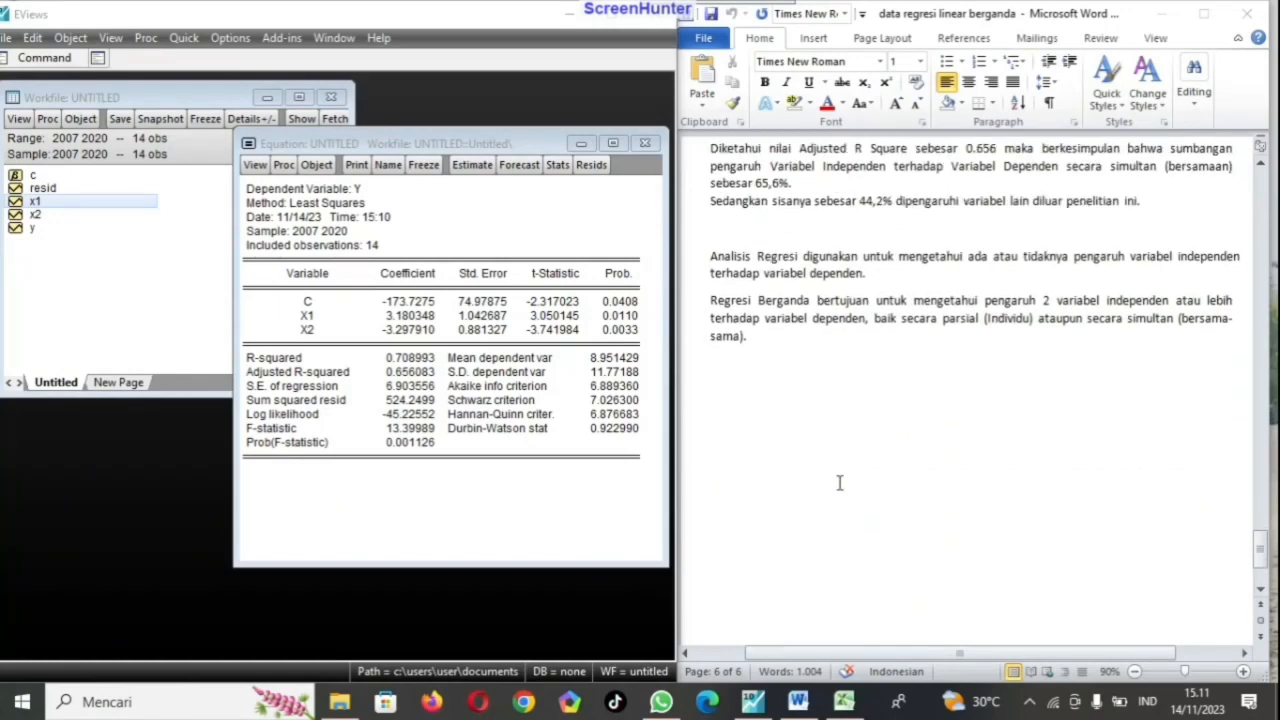
Step: Add the closing line "SEKIAN DARI KAMI TERIMA" in the blank area below the Word document's last paragraph
{"action": "left_click", "coordinate": [806, 477]}
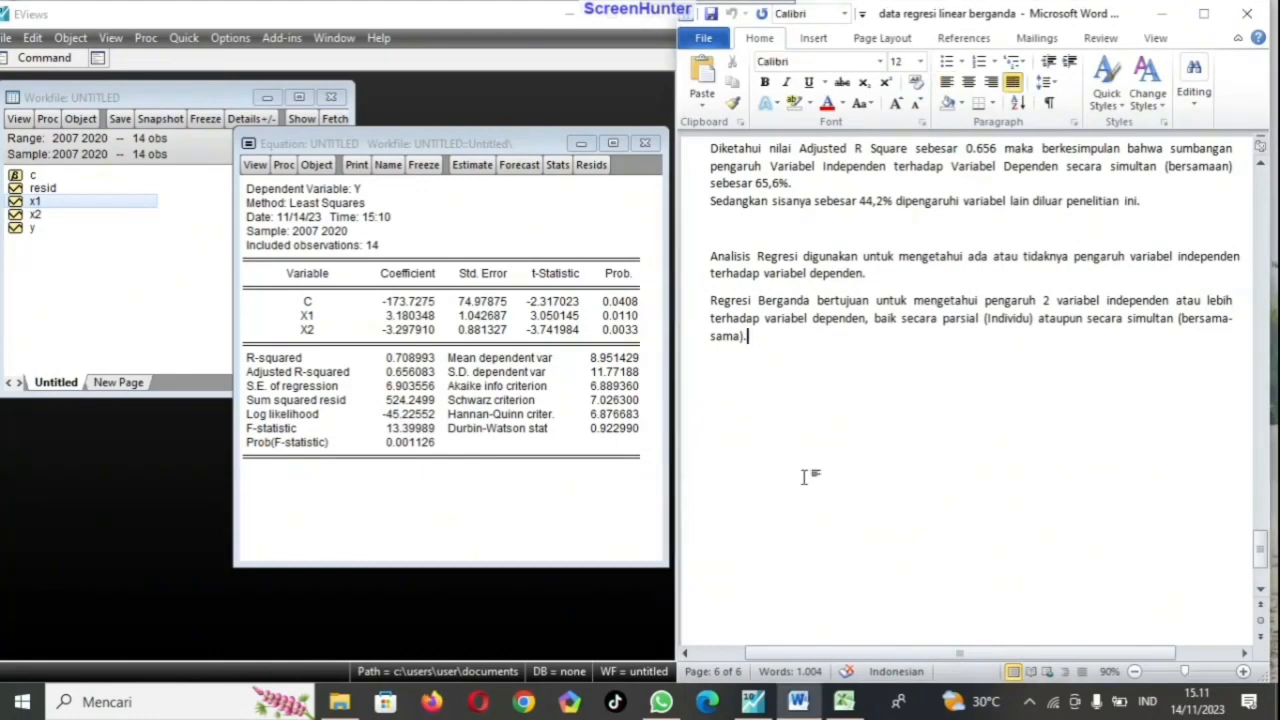
{"action": "double_click", "coordinate": [806, 477]}
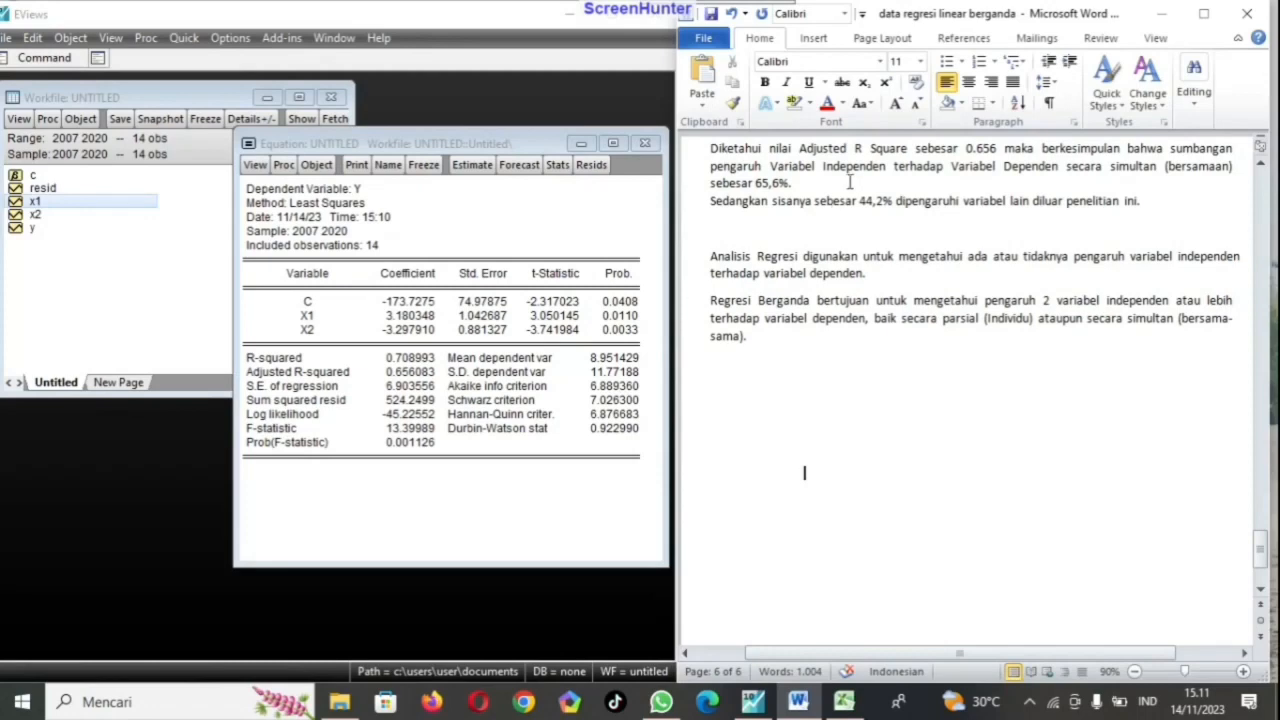
{"action": "double_click", "coordinate": [790, 488]}
{"action": "type", "text": "seKIS"}
{"action": "key", "text": "BackSpace"}
{"action": "type", "text": "AN D"}
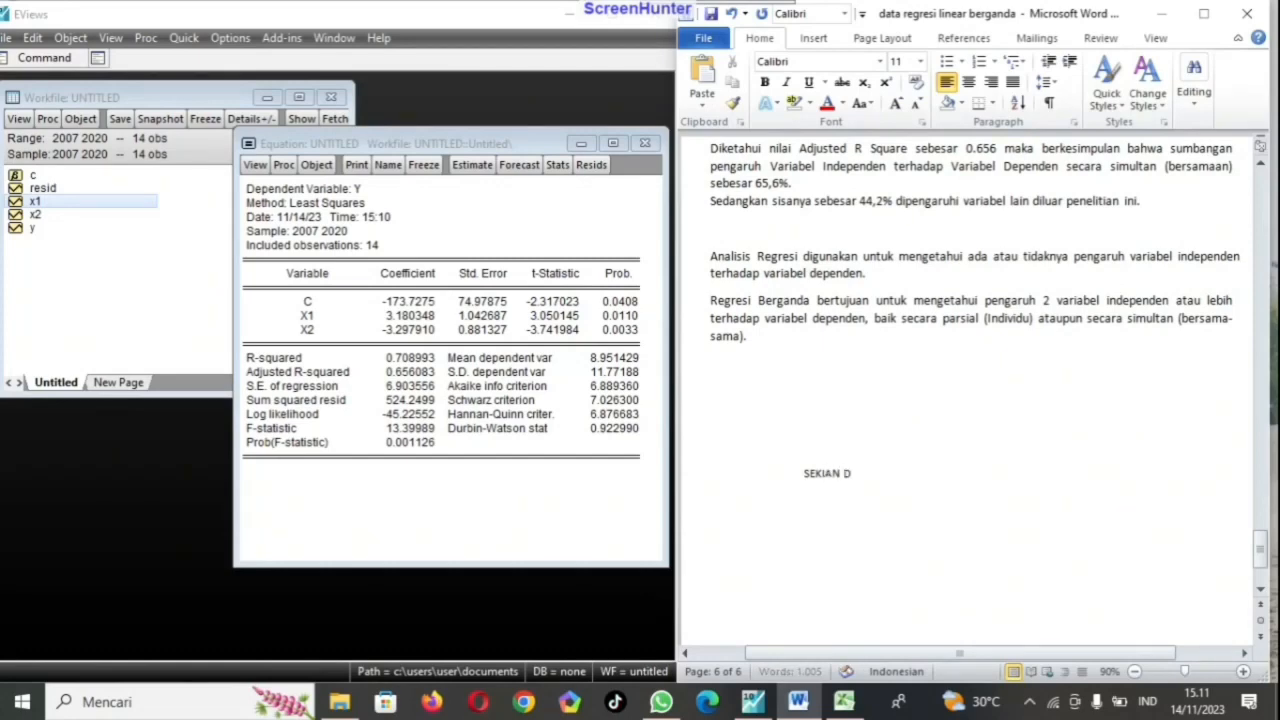
{"action": "type", "text": "ARI KAMI YTERI"}
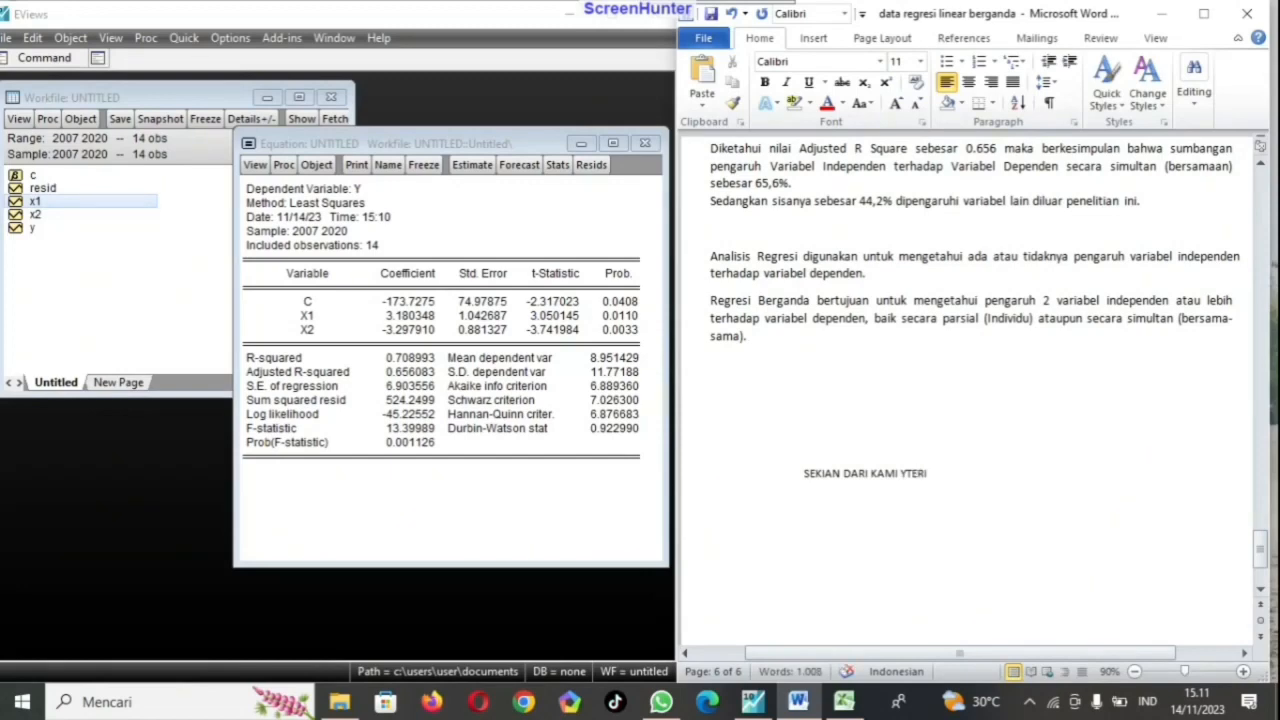
{"action": "key", "text": "BackSpace"}
{"action": "key", "text": "BackSpace"}
{"action": "key", "text": "BackSpace"}
{"action": "key", "text": "BackSpace"}
{"action": "key", "text": "BackSpace"}
{"action": "type", "text": "TERIN"}
{"action": "type", "text": "A"}
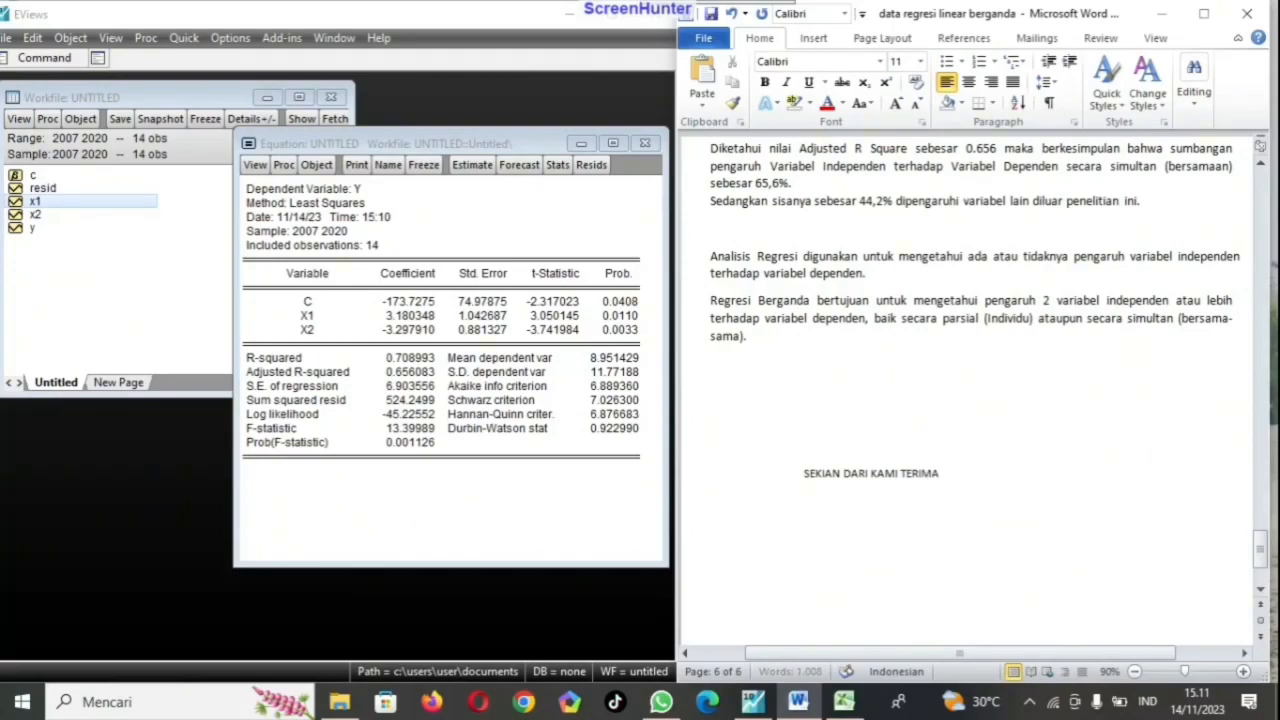